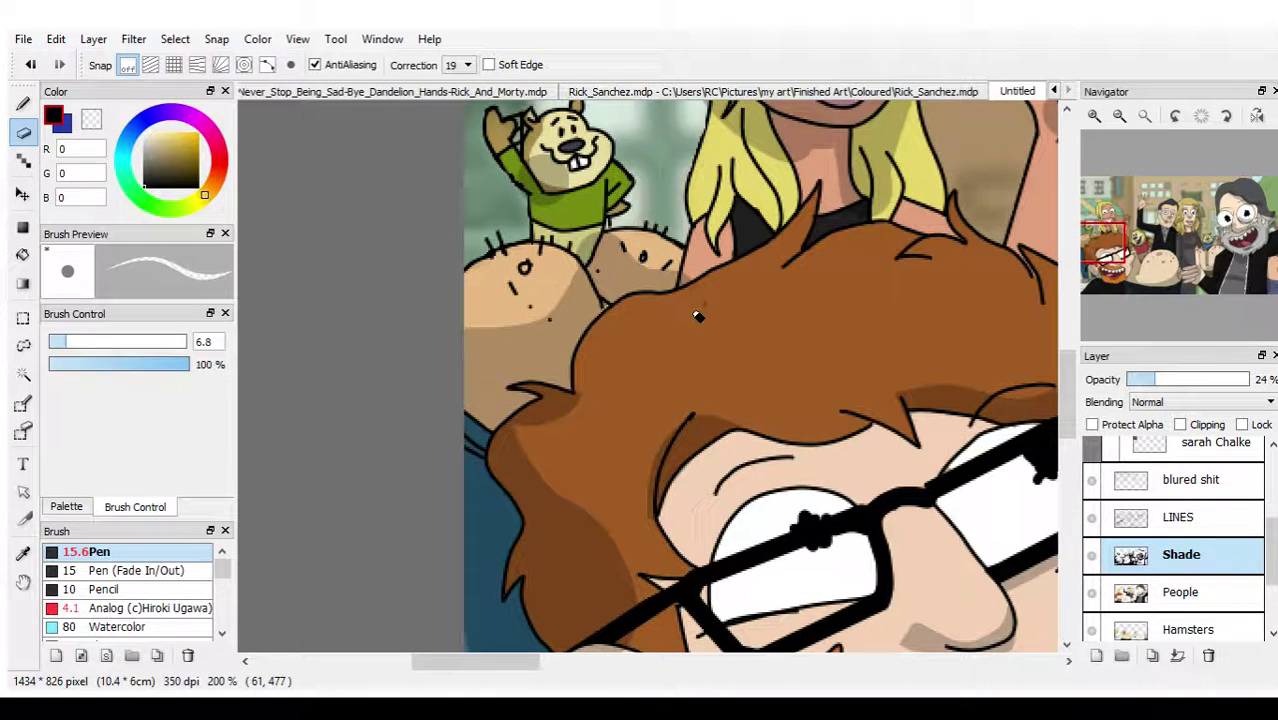
# Step: Erase streaks from the shadow in the red-haired man's side hair and shade the sideburn's edge with the Pen at size 15
pyautogui.moveTo(524, 432)
pyautogui.mouseDown()
pyautogui.moveTo(501, 468)
pyautogui.moveTo(544, 570)
pyautogui.moveTo(577, 592)
pyautogui.moveTo(632, 599)
pyautogui.moveTo(599, 614)
pyautogui.moveTo(551, 597)
pyautogui.moveTo(527, 553)
pyautogui.mouseUp()
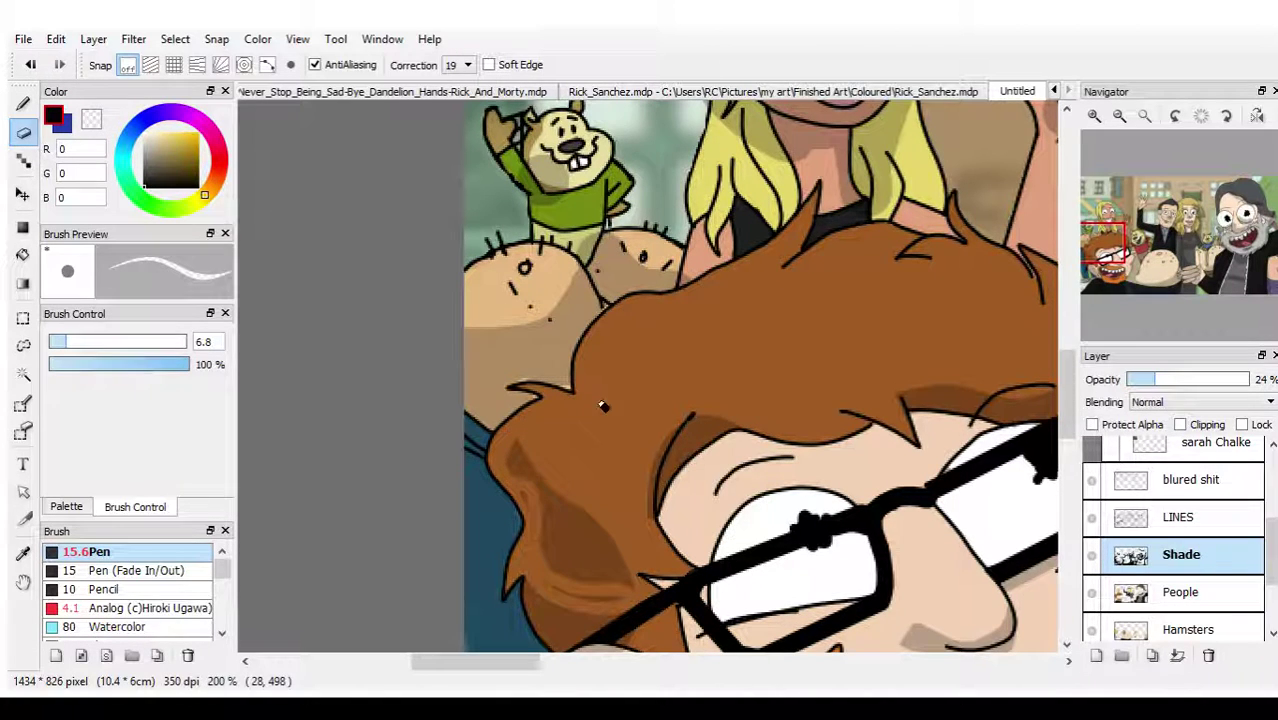
pyautogui.moveTo(1105, 258)
pyautogui.mouseDown()
pyautogui.moveTo(1107, 279)
pyautogui.moveTo(1112, 265)
pyautogui.mouseUp()
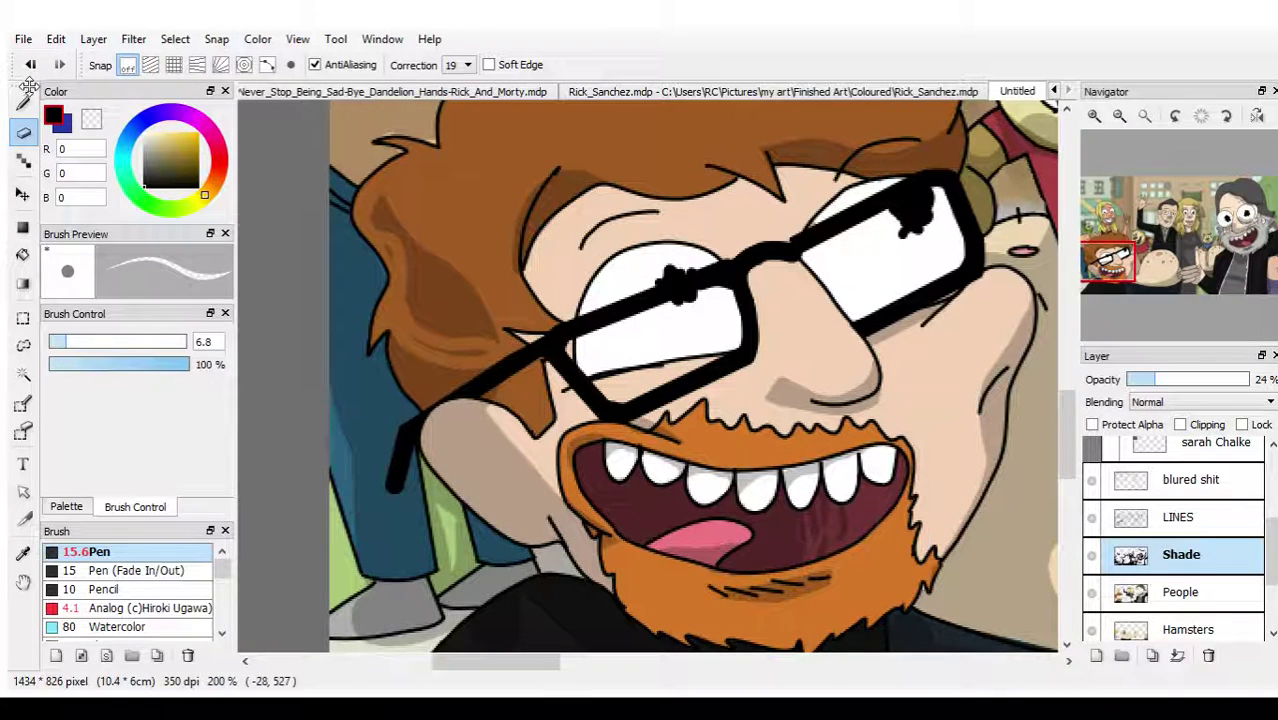
pyautogui.click(23, 103)
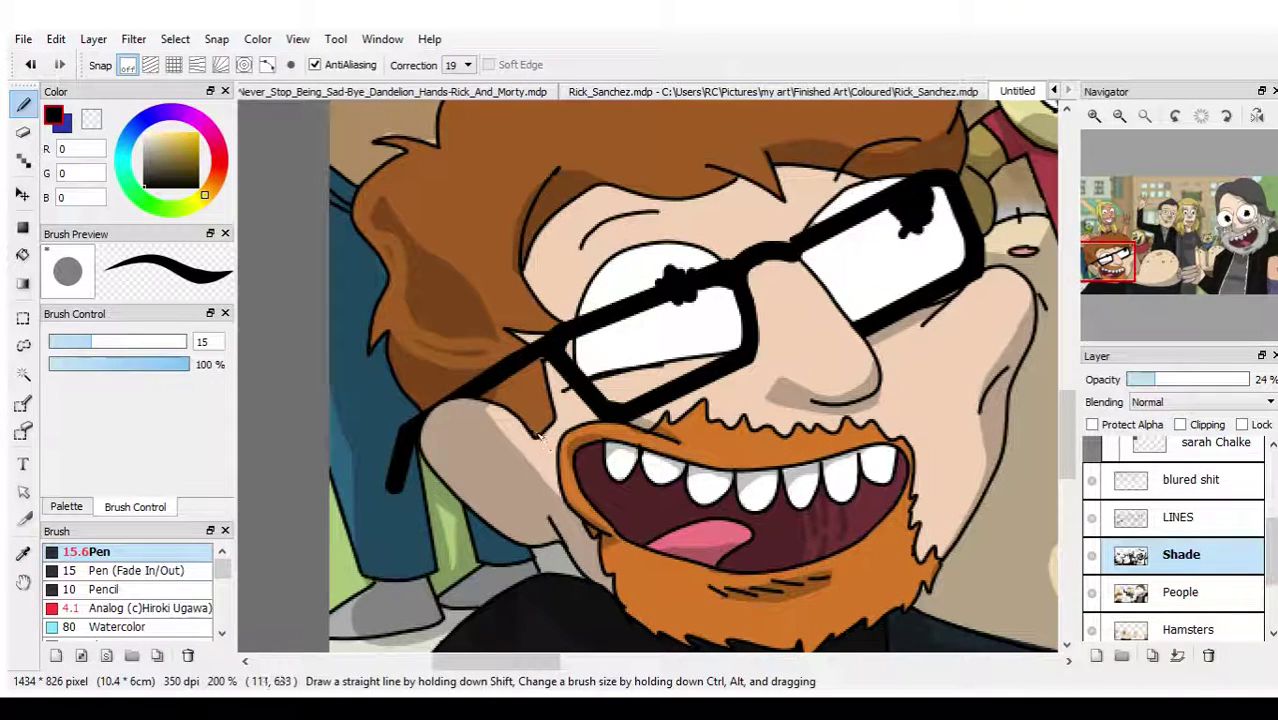
pyautogui.moveTo(545, 440); pyautogui.dragTo(497, 404)
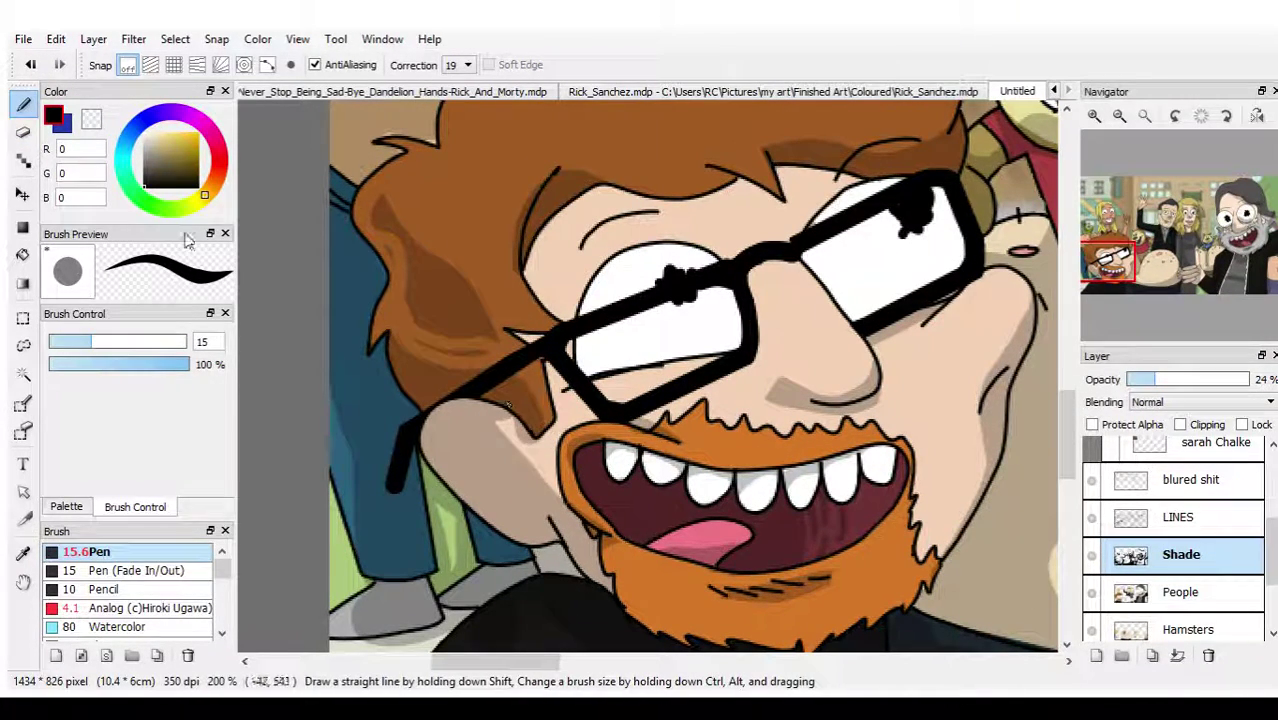
# Step: Erase the remaining shadow patch from the side hair above the ear, enlarging the eraser to 13
pyautogui.press('e')
pyautogui.moveTo(424, 340)
pyautogui.mouseDown()
pyautogui.moveTo(394, 321)
pyautogui.moveTo(405, 374)
pyautogui.moveTo(428, 381)
pyautogui.moveTo(501, 355)
pyautogui.moveTo(440, 363)
pyautogui.moveTo(408, 340)
pyautogui.moveTo(411, 357)
pyautogui.moveTo(455, 374)
pyautogui.moveTo(422, 372)
pyautogui.moveTo(402, 344)
pyautogui.moveTo(467, 354)
pyautogui.mouseUp()
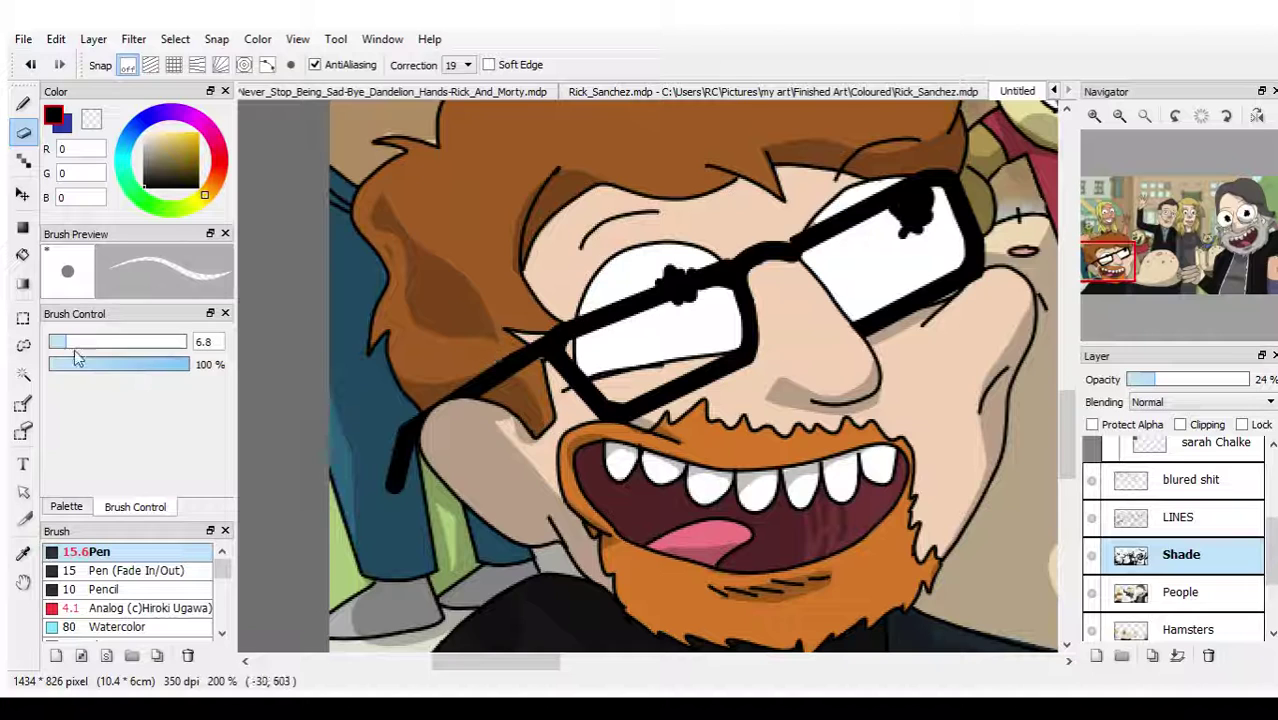
pyautogui.moveTo(67, 342); pyautogui.dragTo(84, 342)
pyautogui.moveTo(392, 252)
pyautogui.mouseDown()
pyautogui.moveTo(377, 192)
pyautogui.moveTo(450, 344)
pyautogui.moveTo(410, 302)
pyautogui.moveTo(386, 218)
pyautogui.moveTo(369, 217)
pyautogui.moveTo(448, 338)
pyautogui.moveTo(455, 284)
pyautogui.moveTo(419, 235)
pyautogui.moveTo(451, 330)
pyautogui.moveTo(442, 256)
pyautogui.moveTo(472, 342)
pyautogui.moveTo(471, 302)
pyautogui.moveTo(496, 350)
pyautogui.mouseUp()
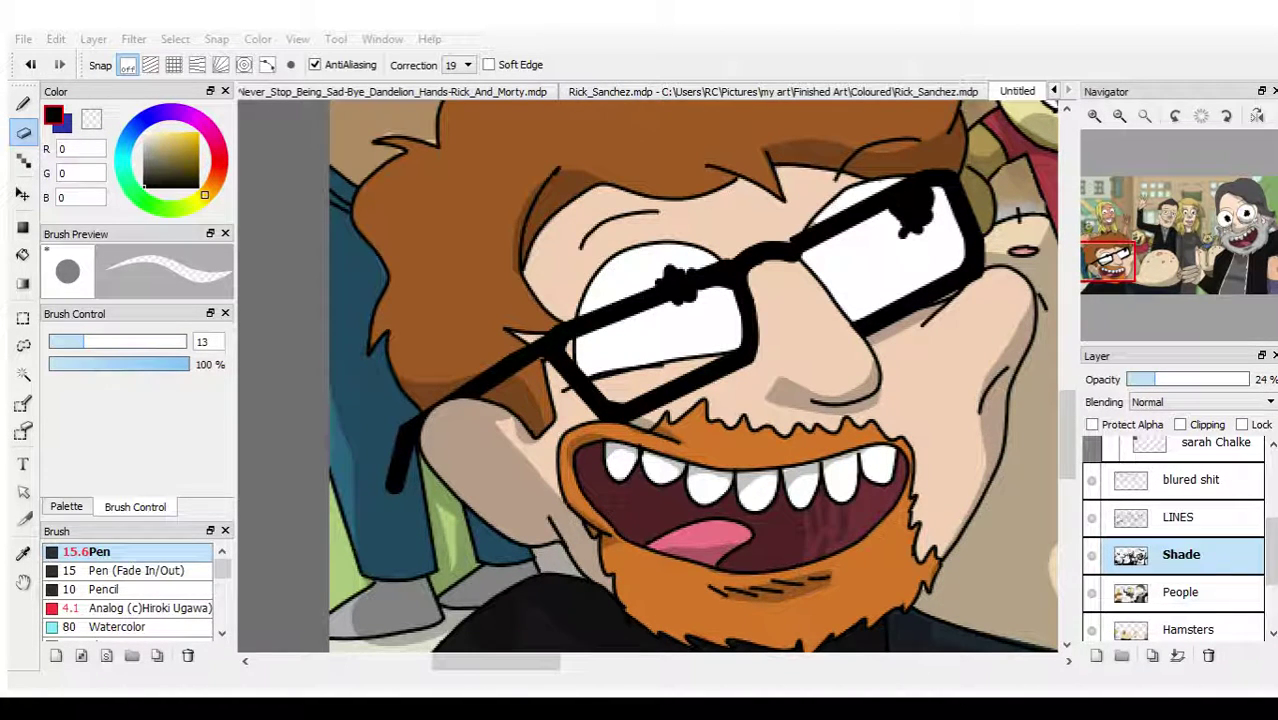
pyautogui.click(357, 434)
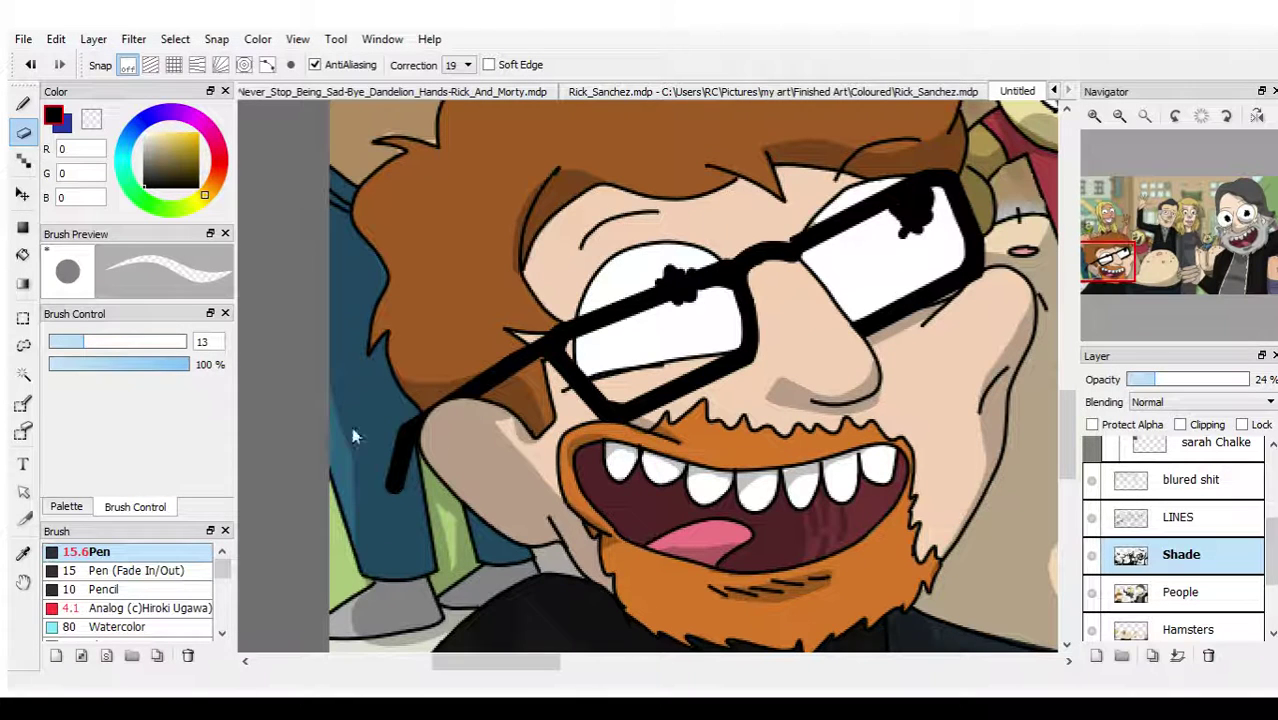
# Step: Trim the shadow beside the nose, and erase the upper part of the ear's shading with the eraser at size 9.1
pyautogui.click(1095, 117)
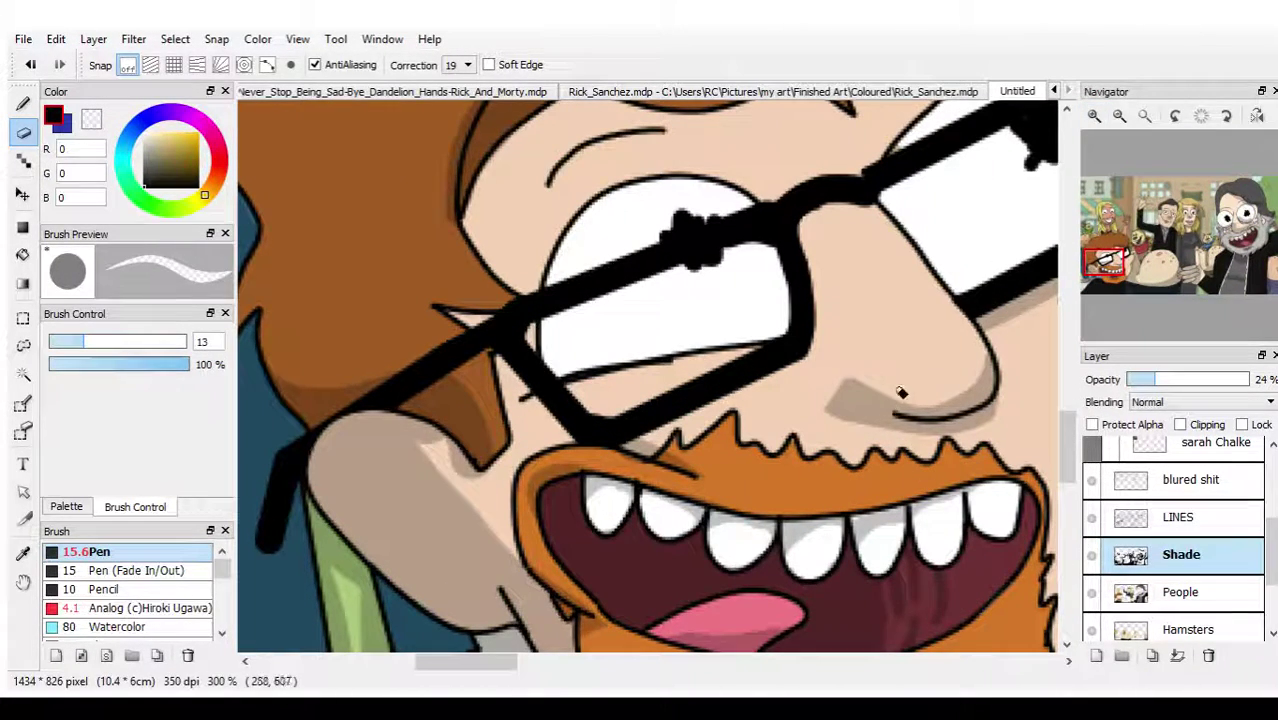
pyautogui.moveTo(870, 395)
pyautogui.mouseDown()
pyautogui.moveTo(845, 392)
pyautogui.moveTo(850, 437)
pyautogui.mouseUp()
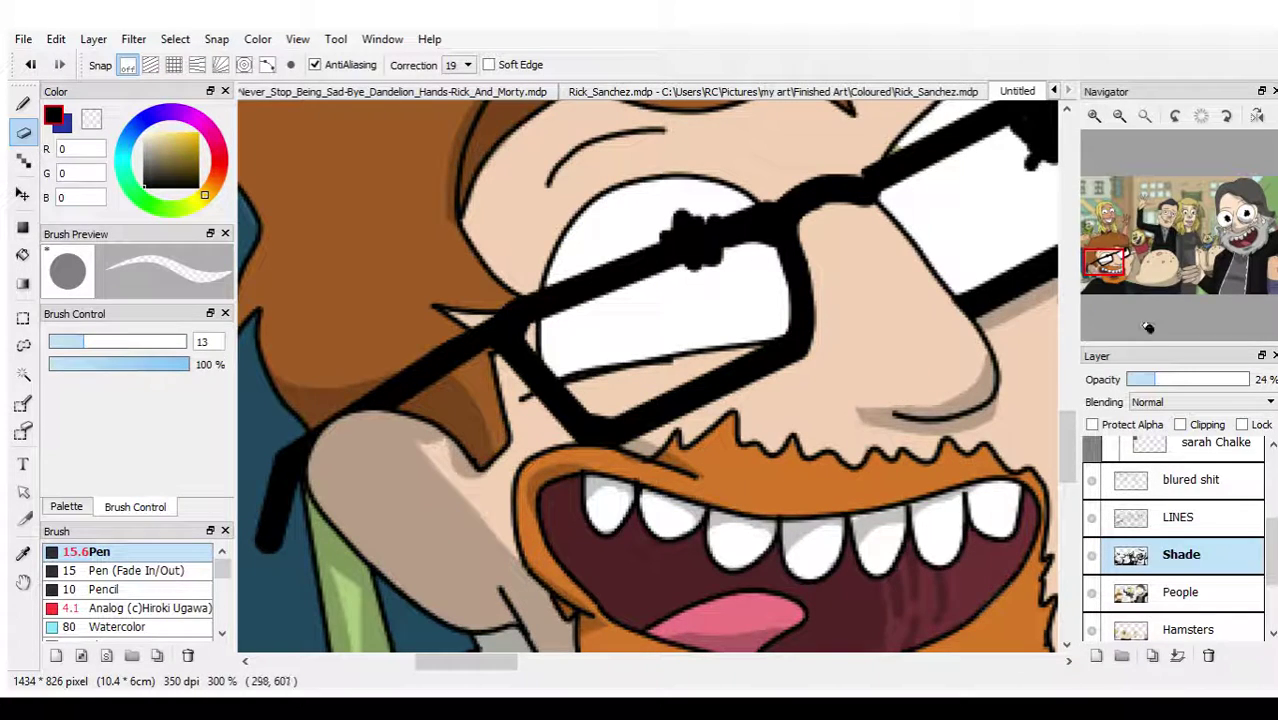
pyautogui.moveTo(1130, 272)
pyautogui.mouseDown()
pyautogui.moveTo(1130, 284)
pyautogui.moveTo(1126, 271)
pyautogui.mouseUp()
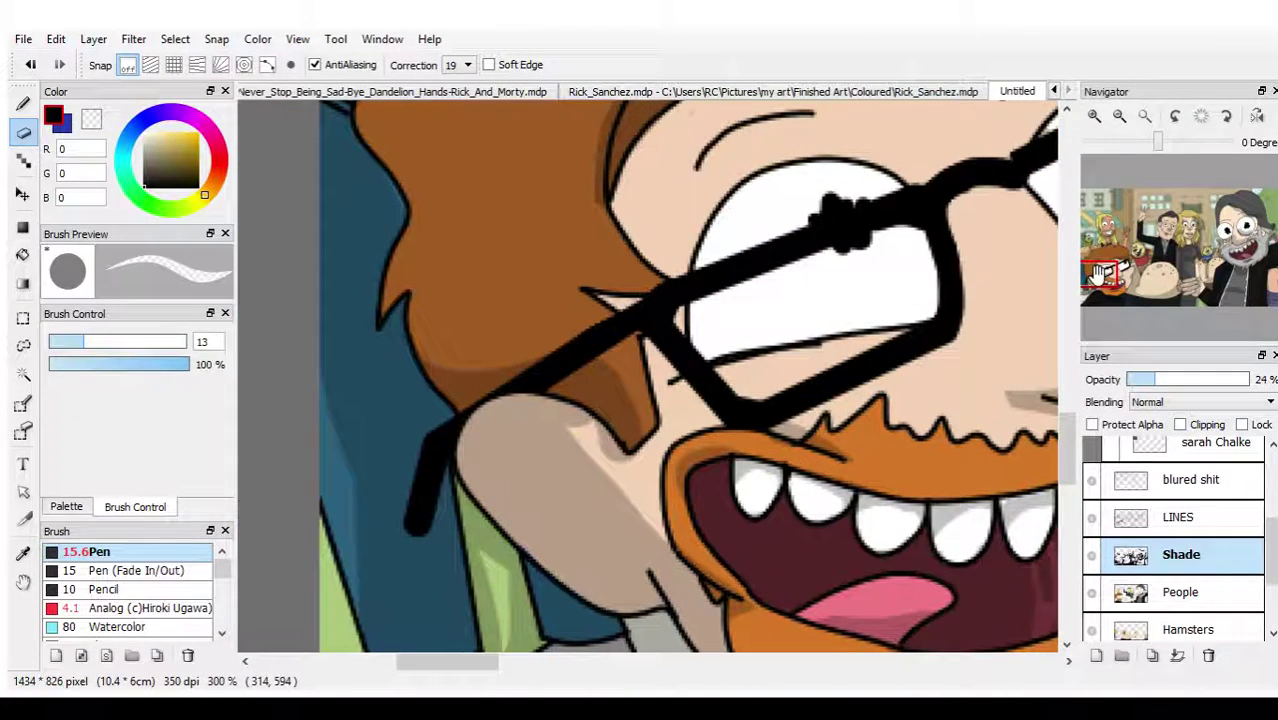
pyautogui.moveTo(82, 341)
pyautogui.mouseDown()
pyautogui.moveTo(63, 341)
pyautogui.moveTo(73, 346)
pyautogui.mouseUp()
pyautogui.moveTo(613, 465)
pyautogui.mouseDown()
pyautogui.moveTo(562, 420)
pyautogui.moveTo(517, 413)
pyautogui.moveTo(474, 438)
pyautogui.moveTo(468, 459)
pyautogui.moveTo(522, 503)
pyautogui.moveTo(615, 541)
pyautogui.moveTo(658, 541)
pyautogui.moveTo(485, 439)
pyautogui.moveTo(634, 525)
pyautogui.moveTo(546, 477)
pyautogui.moveTo(517, 431)
pyautogui.moveTo(630, 504)
pyautogui.moveTo(536, 427)
pyautogui.moveTo(610, 462)
pyautogui.moveTo(578, 427)
pyautogui.moveTo(630, 466)
pyautogui.mouseUp()
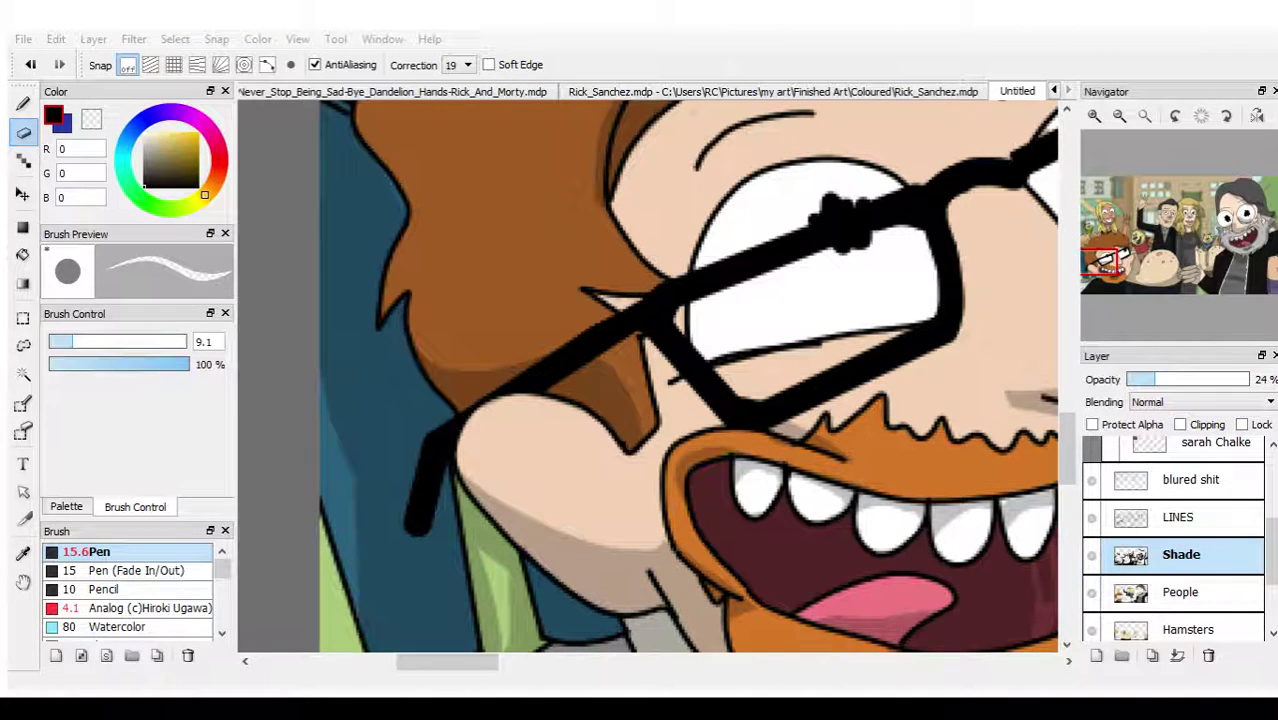
pyautogui.hotkey('alt', 'Tab')
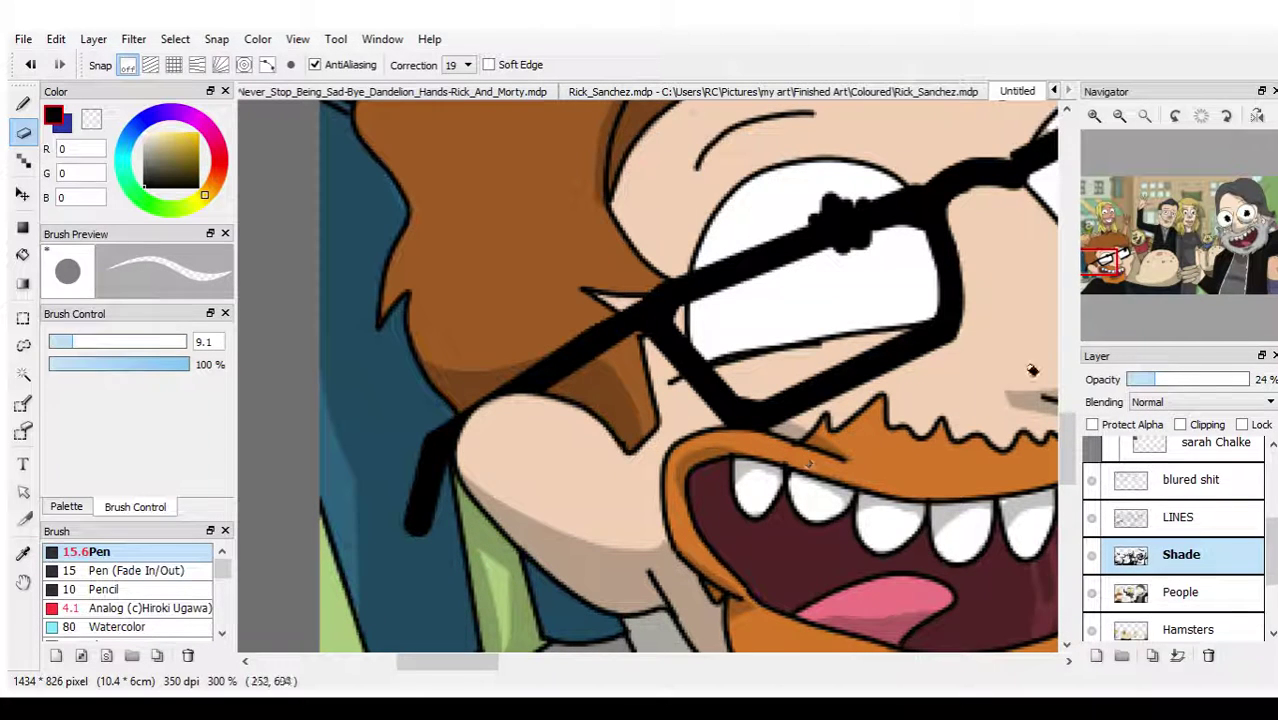
# Step: Paint shade along the beard's edge near the neck and trim its inner border with the eraser
pyautogui.moveTo(1105, 272)
pyautogui.moveTo(1105, 272); pyautogui.dragTo(1110, 283)
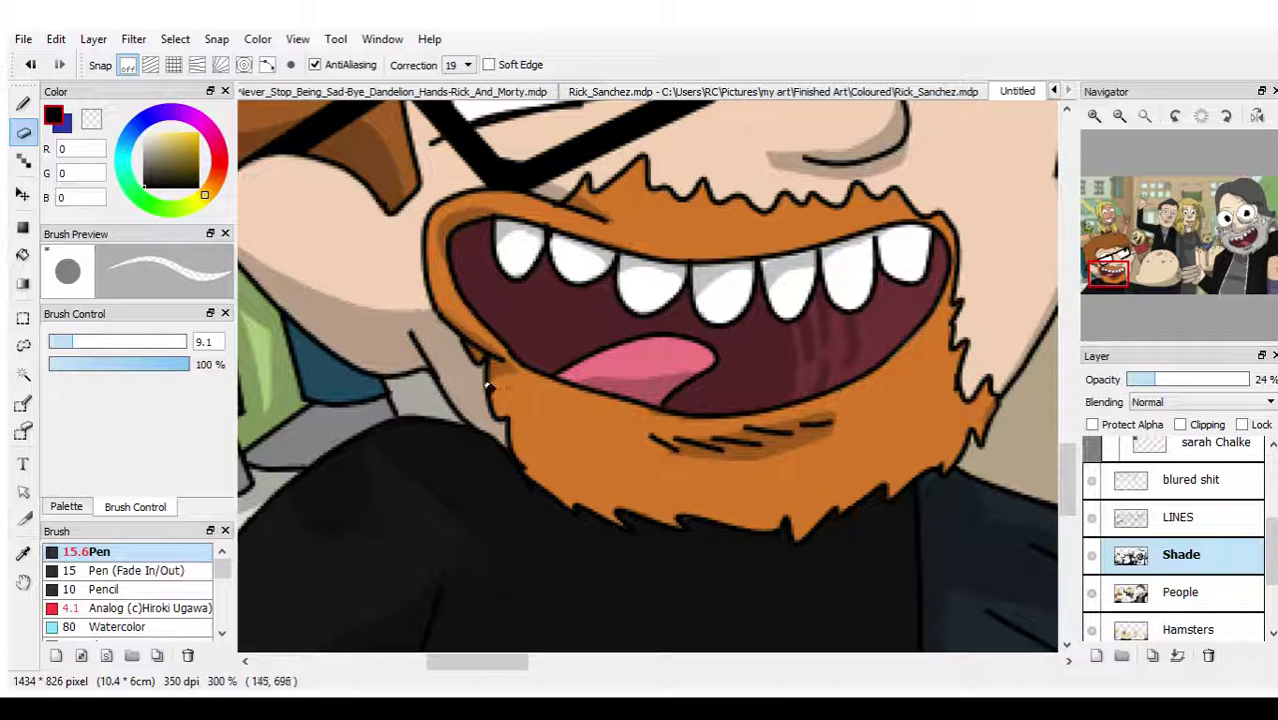
pyautogui.click(24, 102)
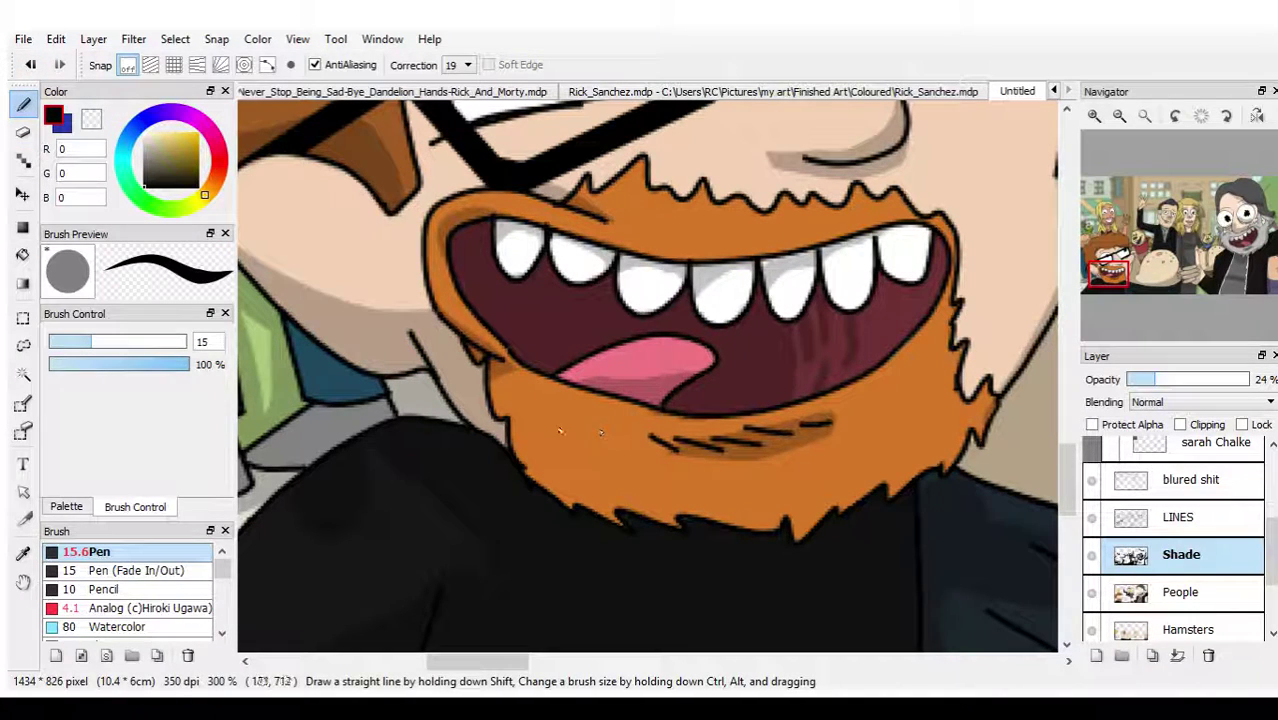
pyautogui.moveTo(507, 418)
pyautogui.mouseDown()
pyautogui.moveTo(543, 472)
pyautogui.moveTo(523, 461)
pyautogui.moveTo(568, 507)
pyautogui.mouseUp()
pyautogui.click(24, 131)
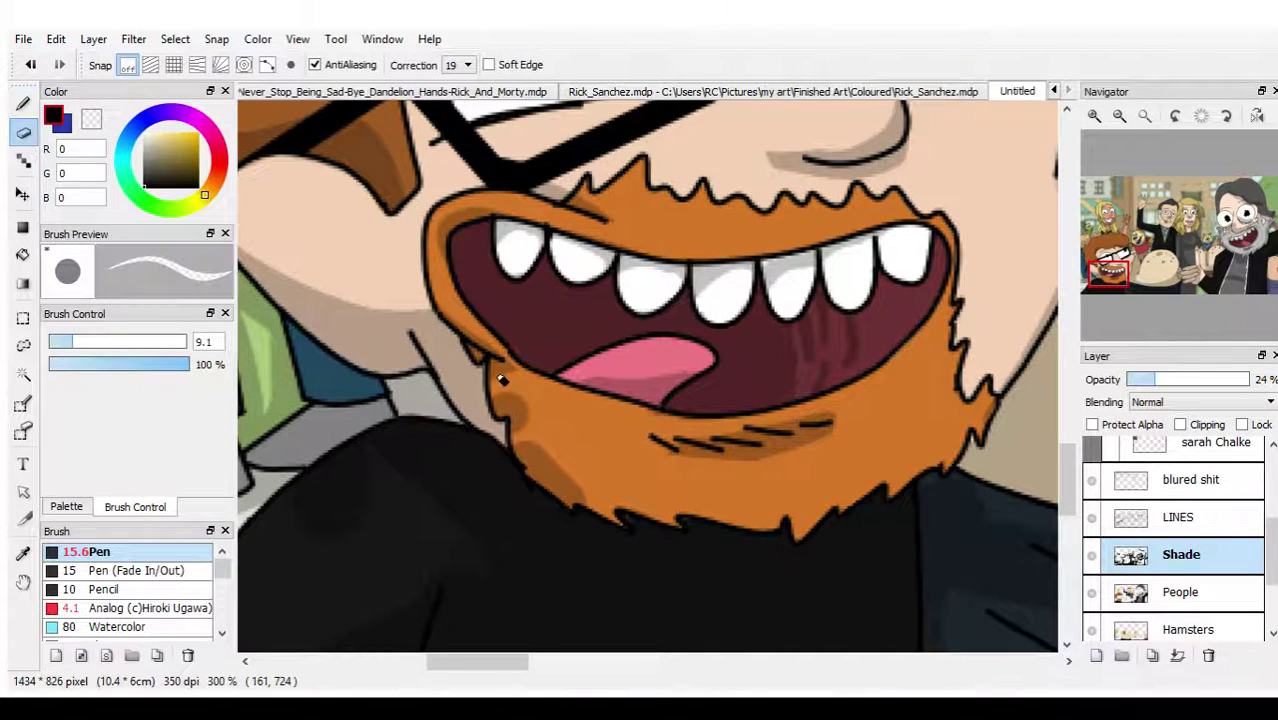
pyautogui.moveTo(509, 387)
pyautogui.mouseDown()
pyautogui.moveTo(498, 402)
pyautogui.moveTo(512, 400)
pyautogui.moveTo(573, 491)
pyautogui.moveTo(616, 508)
pyautogui.mouseUp()
# Step: Touch up the neck shadow beside the beard with the Pen at size 4.9
pyautogui.click(24, 103)
pyautogui.moveTo(89, 341); pyautogui.dragTo(62, 341)
pyautogui.moveTo(483, 389); pyautogui.dragTo(486, 414)
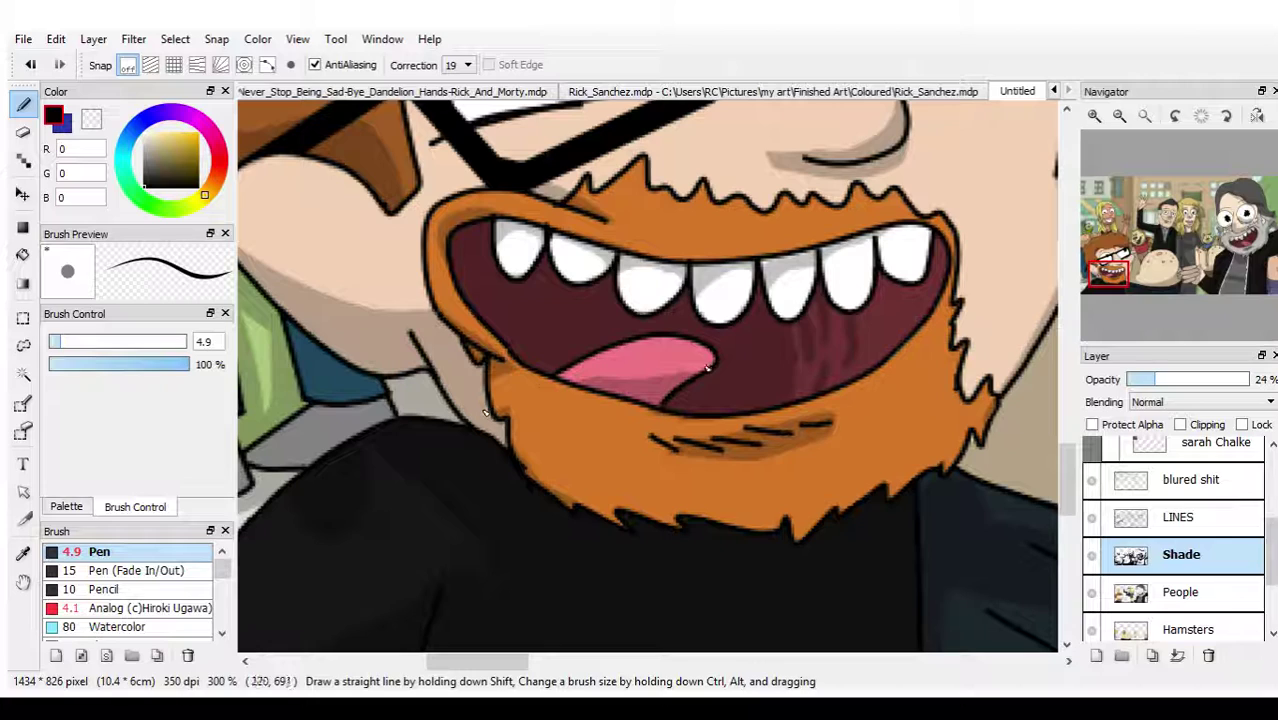
# Step: Erase shading from the black shirt below the beard, enlarging the eraser to 29
pyautogui.moveTo(1110, 281)
pyautogui.mouseDown()
pyautogui.moveTo(1135, 283)
pyautogui.moveTo(1103, 292)
pyautogui.mouseUp()
pyautogui.click(23, 131)
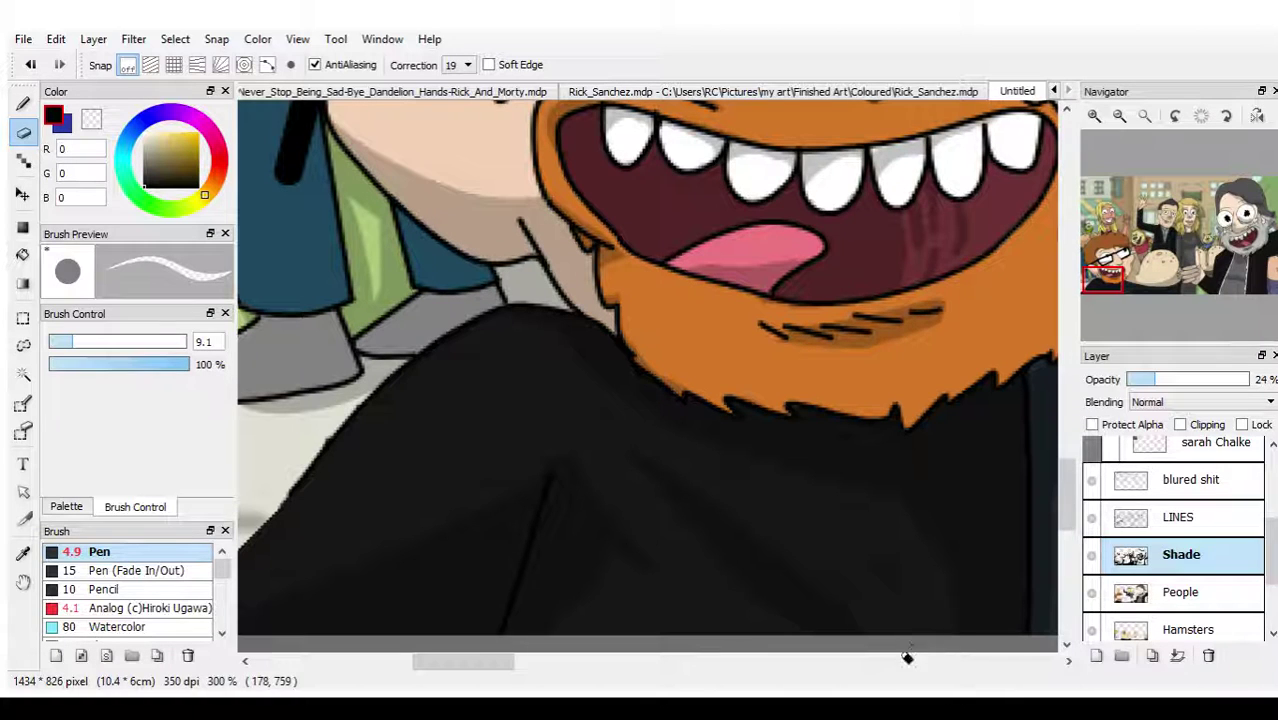
pyautogui.click(708, 456)
pyautogui.click(589, 398)
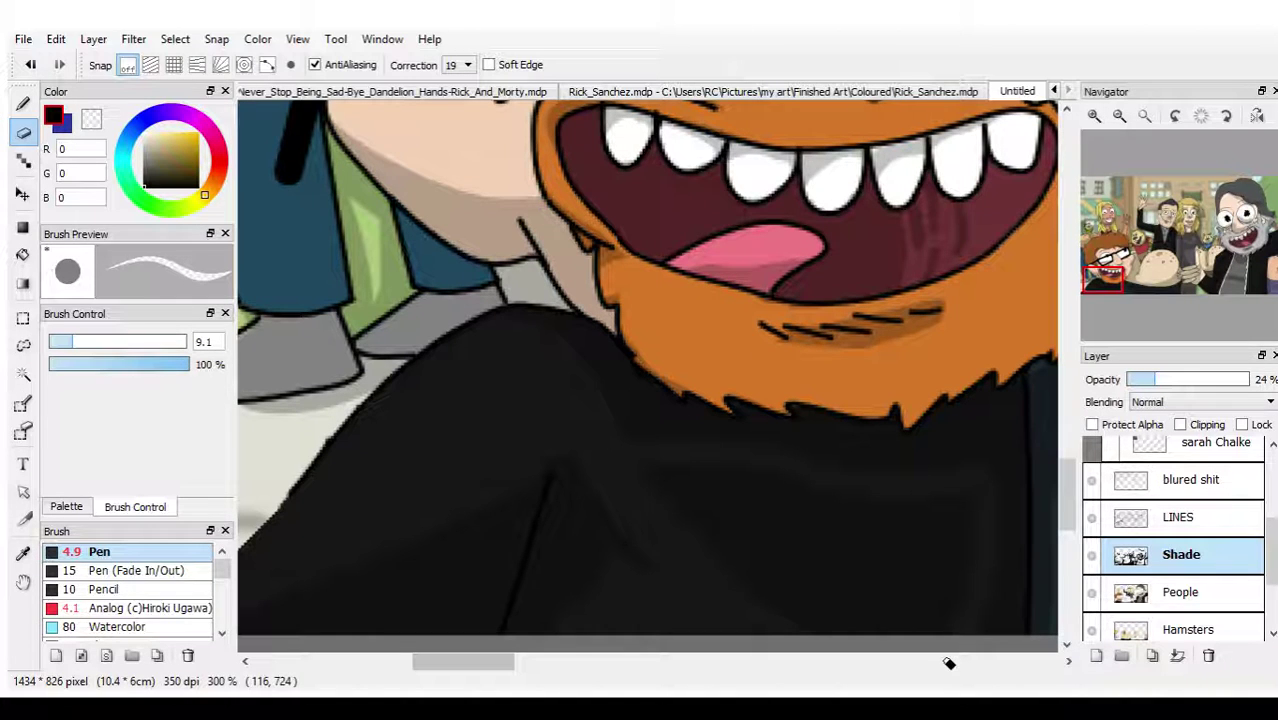
pyautogui.press(']')
pyautogui.press(']')
pyautogui.press(']')
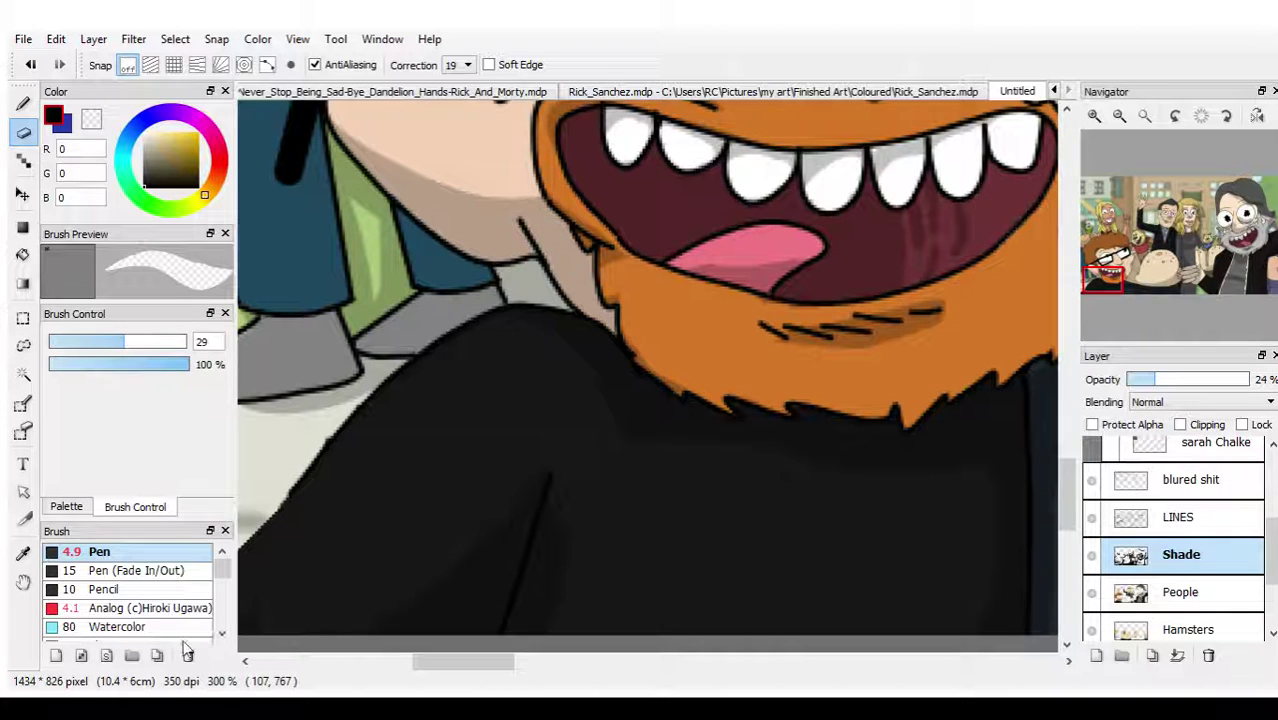
# Step: Paint shade over the upper and side areas of the navy trousers below the belly with the Pen at size 12.4
pyautogui.press('b')
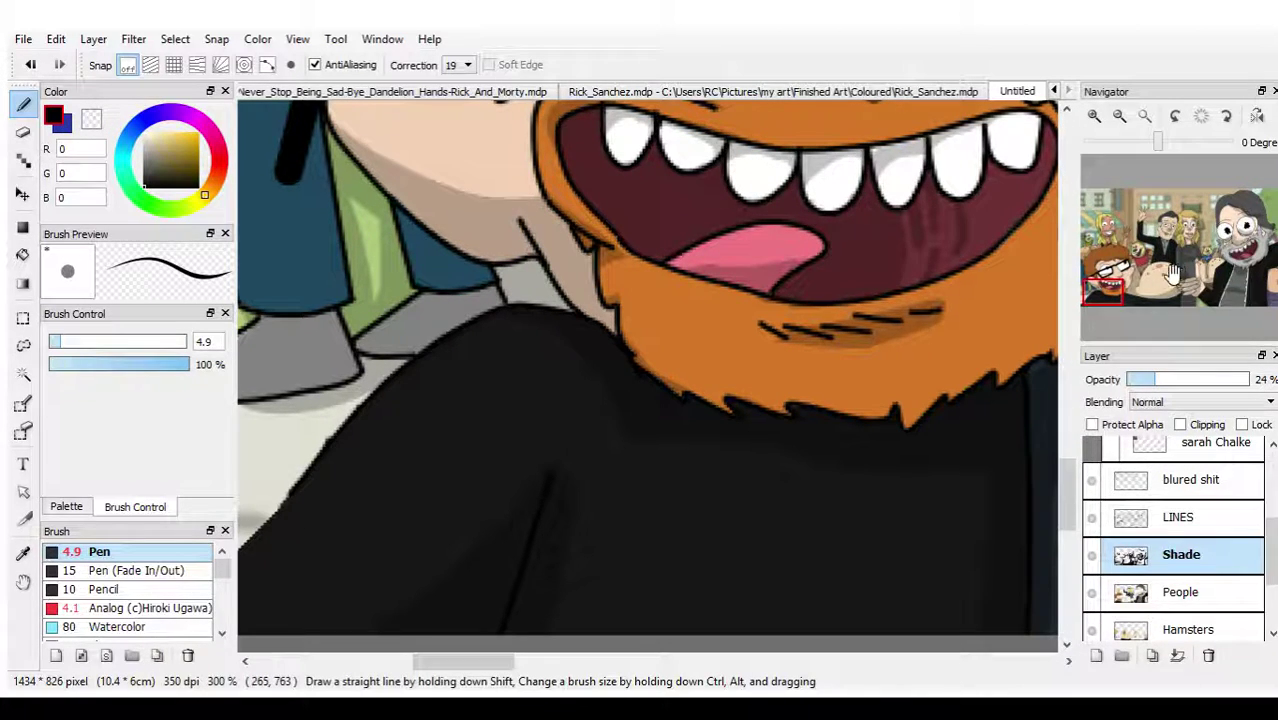
pyautogui.moveTo(1140, 297)
pyautogui.mouseDown()
pyautogui.moveTo(1128, 291)
pyautogui.moveTo(1147, 297)
pyautogui.mouseUp()
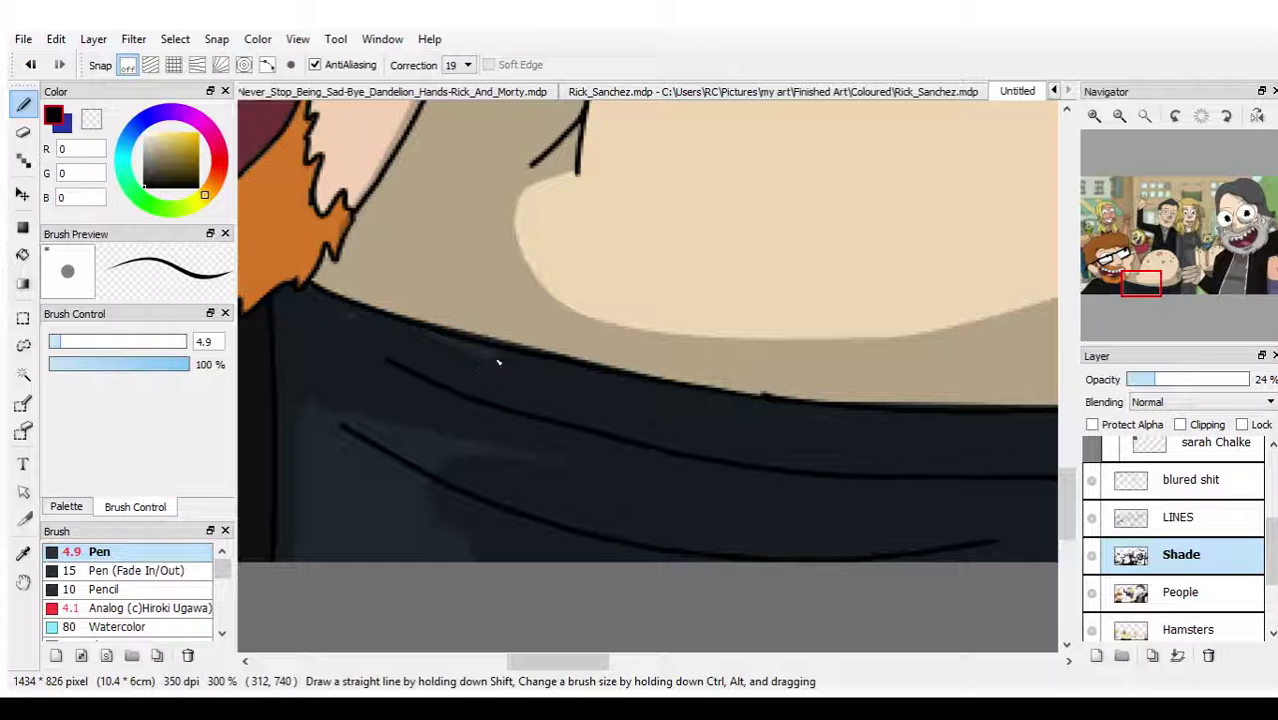
pyautogui.click(23, 131)
pyautogui.click(23, 104)
pyautogui.moveTo(644, 374)
pyautogui.mouseDown()
pyautogui.moveTo(660, 374)
pyautogui.moveTo(285, 408)
pyautogui.mouseUp()
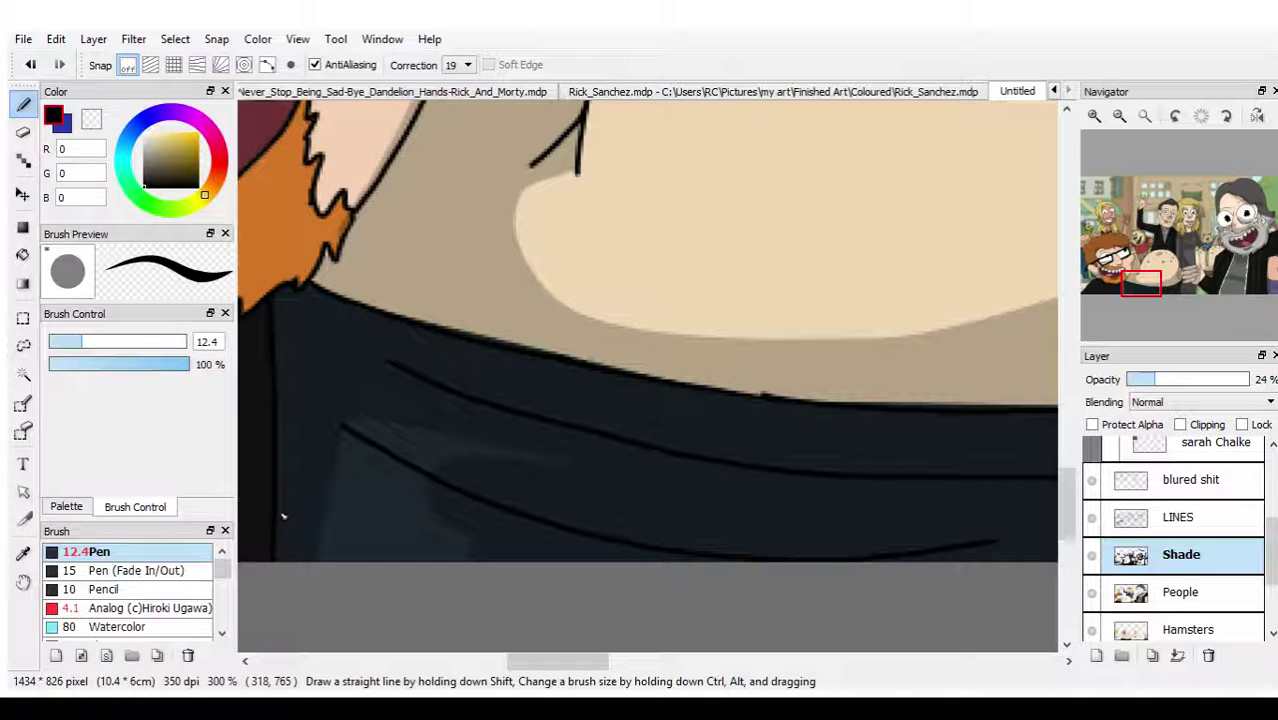
# Step: Erase light areas into the lower folds of the navy trousers and repaint shade along the crease lines with the Pen
pyautogui.click(23, 131)
pyautogui.moveTo(379, 430)
pyautogui.mouseDown()
pyautogui.moveTo(502, 502)
pyautogui.moveTo(565, 516)
pyautogui.moveTo(941, 551)
pyautogui.mouseUp()
pyautogui.click(23, 104)
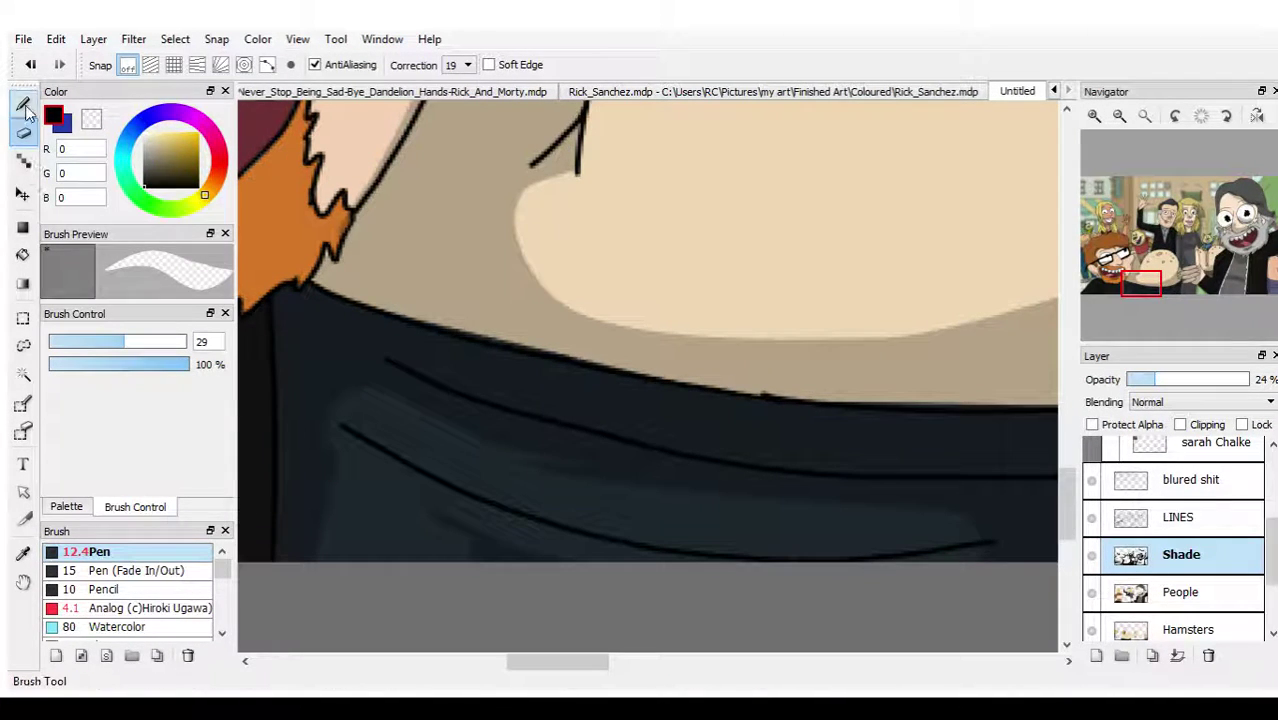
pyautogui.moveTo(348, 436)
pyautogui.mouseDown()
pyautogui.moveTo(594, 580)
pyautogui.moveTo(453, 520)
pyautogui.moveTo(441, 508)
pyautogui.moveTo(633, 568)
pyautogui.mouseUp()
pyautogui.hotkey('ctrl', 'z')
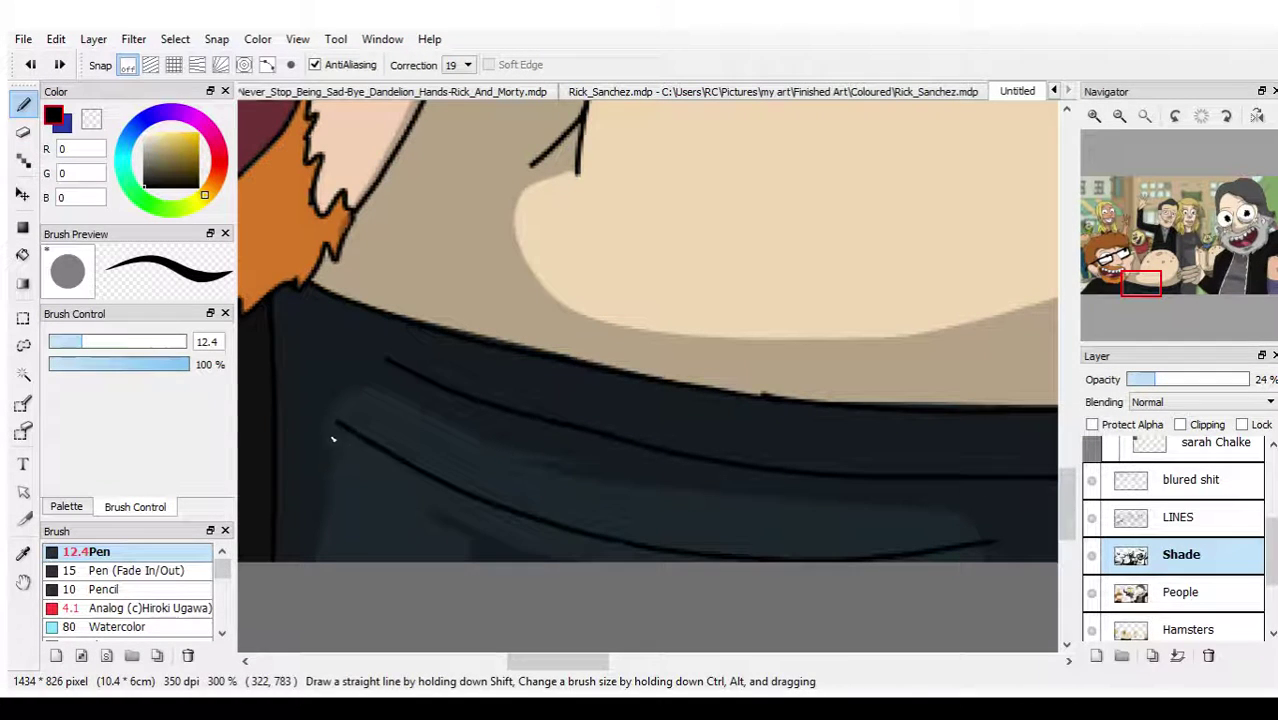
pyautogui.moveTo(334, 436); pyautogui.dragTo(600, 560)
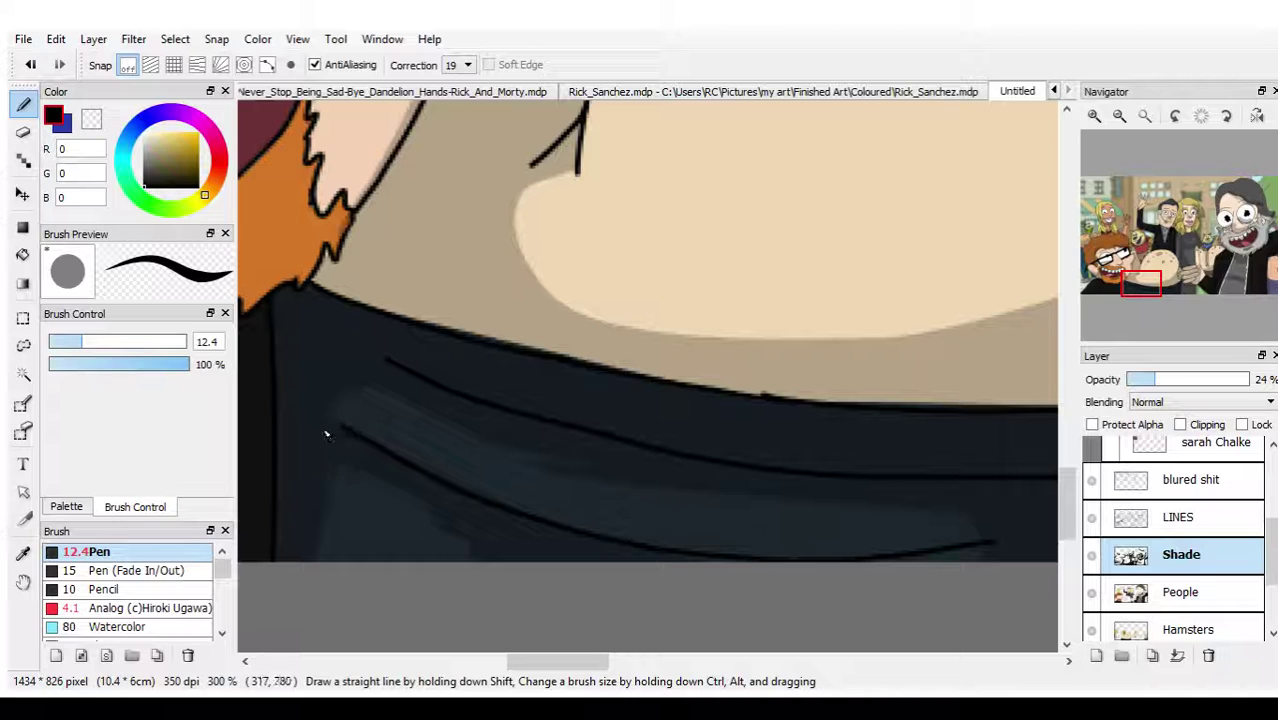
pyautogui.moveTo(325, 434)
pyautogui.mouseDown()
pyautogui.moveTo(340, 405)
pyautogui.moveTo(369, 399)
pyautogui.moveTo(605, 485)
pyautogui.moveTo(985, 516)
pyautogui.mouseUp()
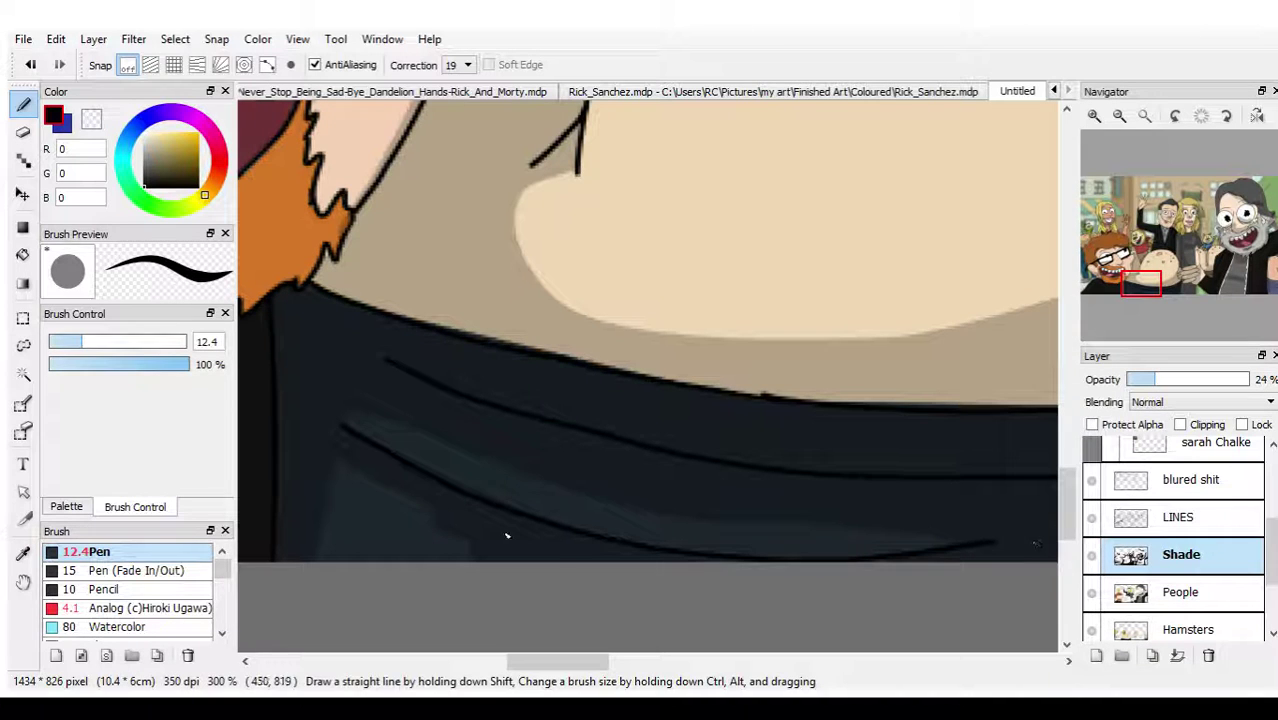
# Step: Refine the light patch beneath the lowest trouser crease with the eraser at size 9.8
pyautogui.click(23, 131)
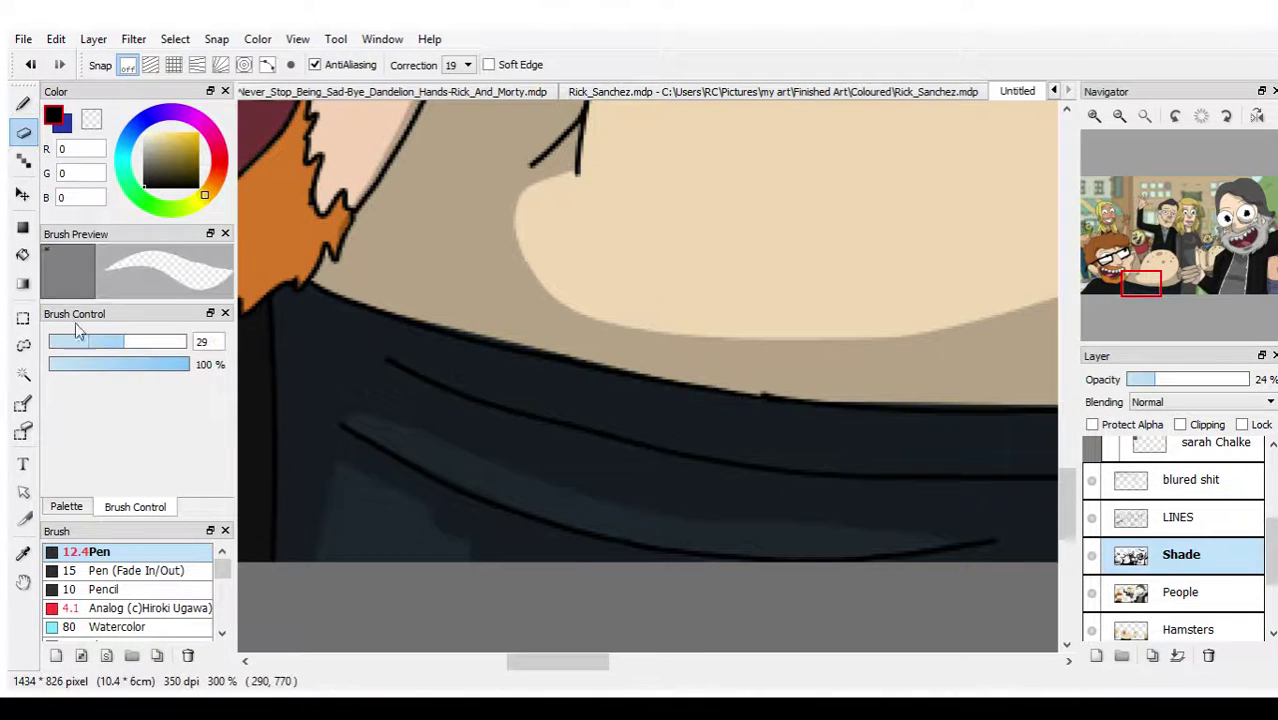
pyautogui.click(80, 344)
pyautogui.moveTo(80, 344); pyautogui.dragTo(74, 343)
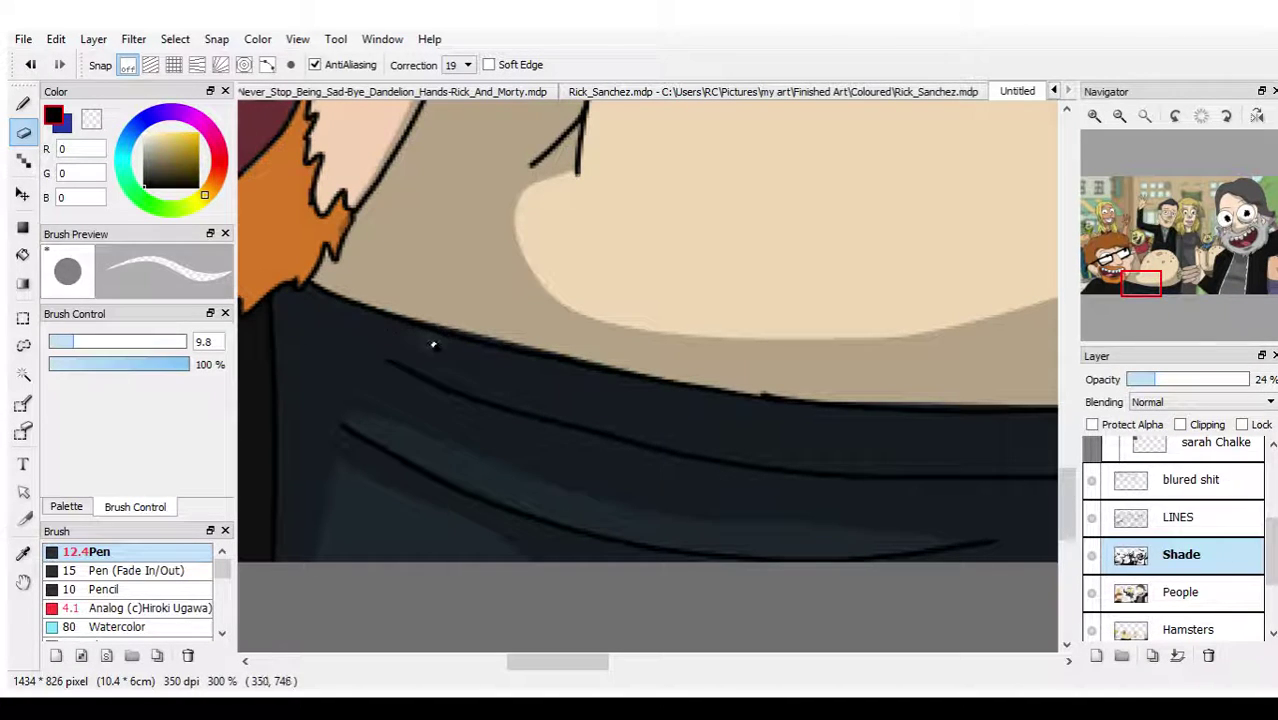
# Step: Erase the shade along the whole waistband under the belly with the eraser at size 20
pyautogui.moveTo(434, 345); pyautogui.dragTo(647, 385)
pyautogui.hotkey('ctrl', 'z')
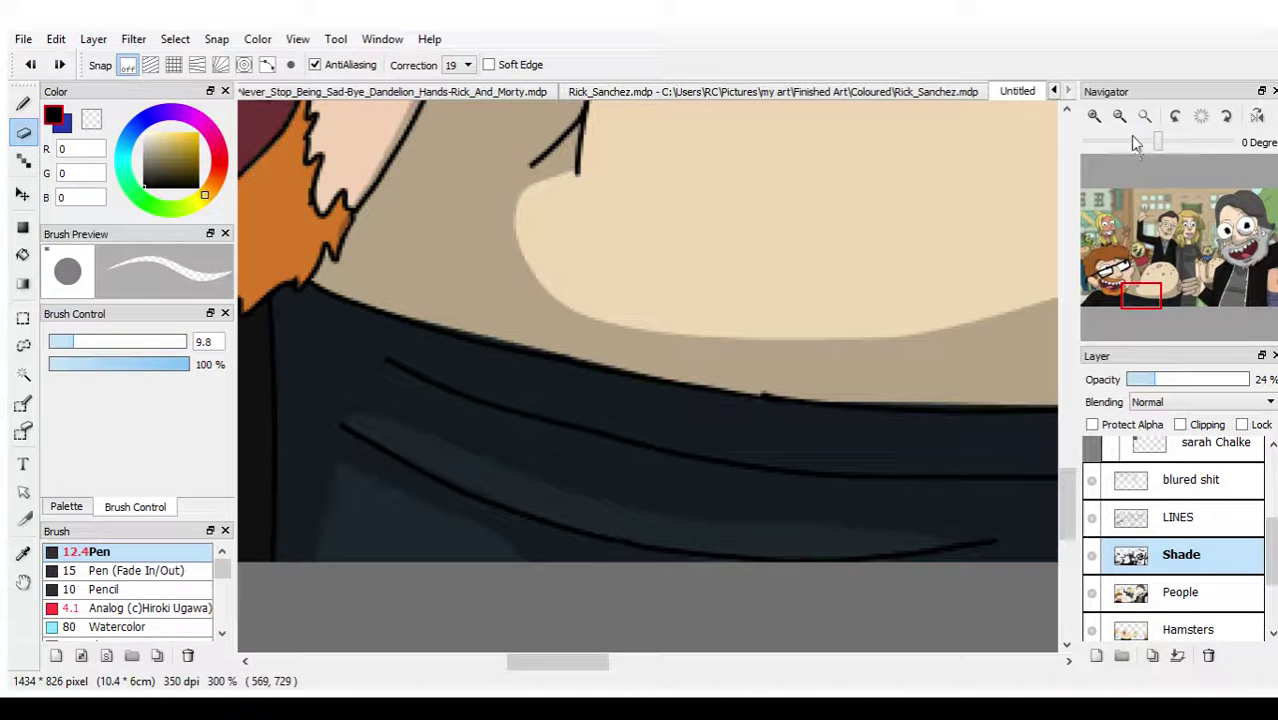
pyautogui.click(1119, 115)
pyautogui.moveTo(1143, 265); pyautogui.dragTo(1157, 248)
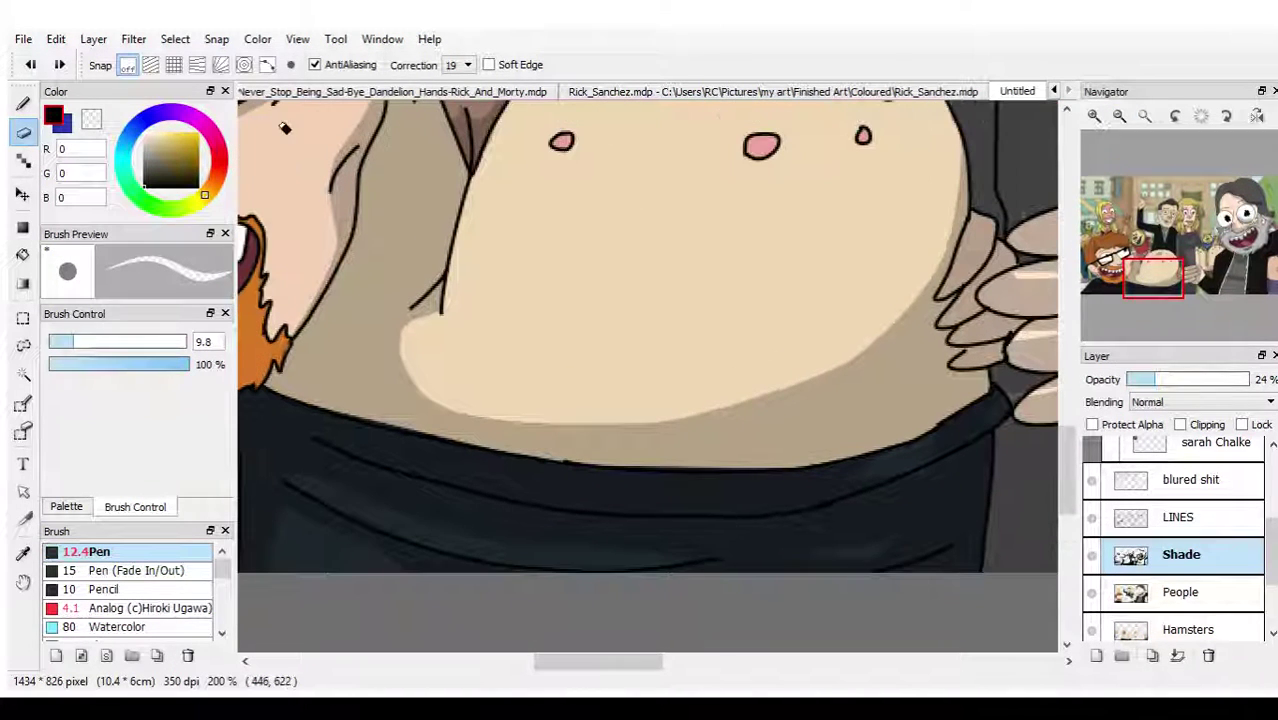
pyautogui.moveTo(88, 340); pyautogui.dragTo(104, 341)
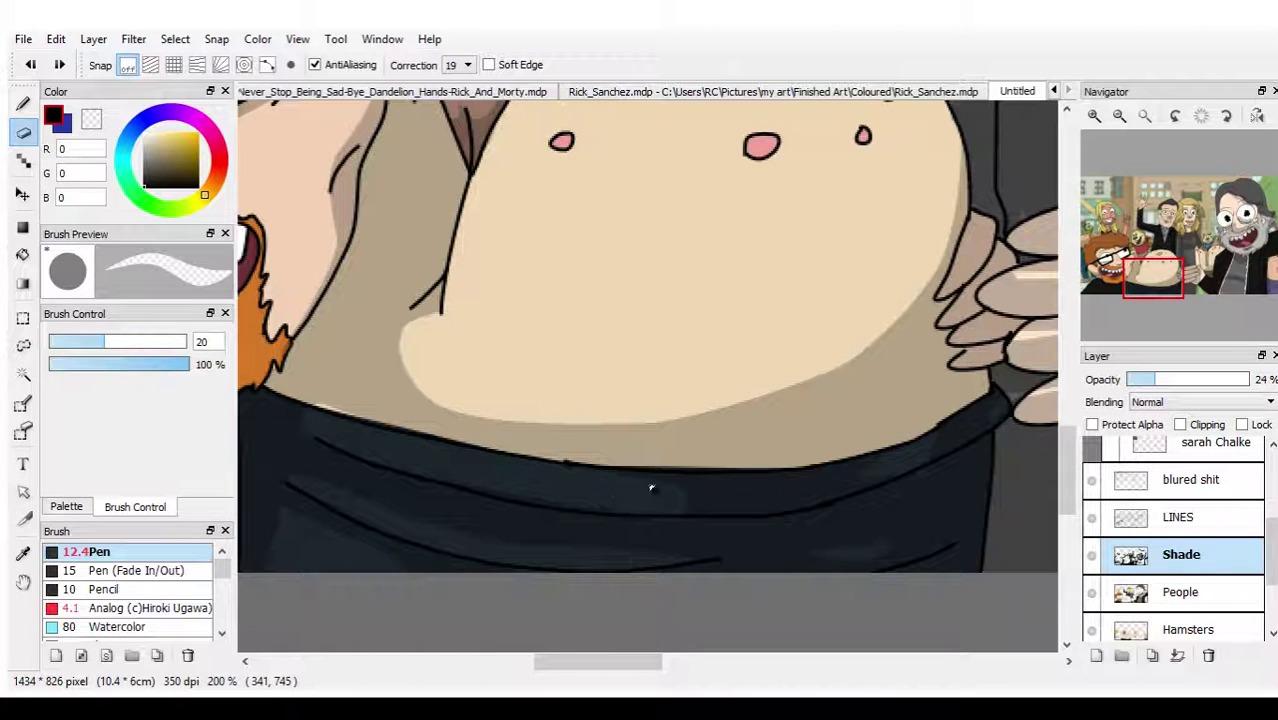
pyautogui.moveTo(805, 487); pyautogui.dragTo(982, 390)
# Step: Repaint shade along the lower edge of the waistband with the Pen, following its crease line
pyautogui.scroll(1, 640, 368)
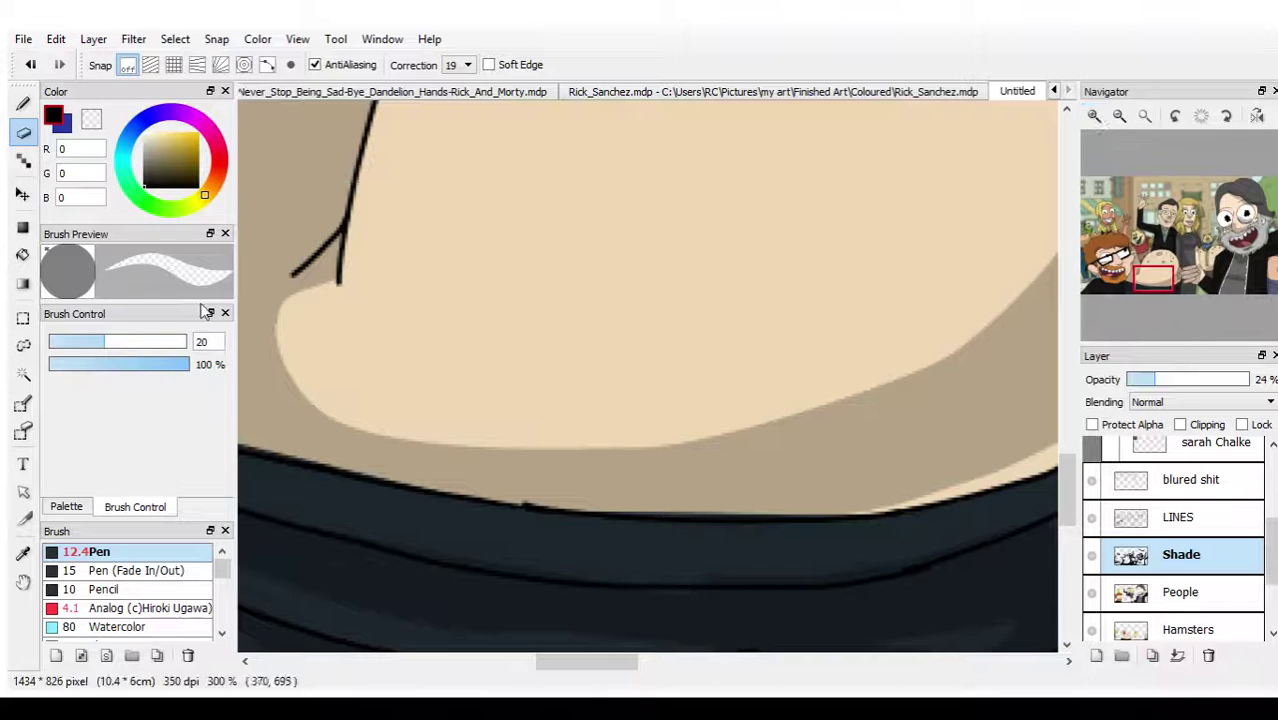
pyautogui.click(24, 105)
pyautogui.moveTo(405, 535)
pyautogui.mouseDown()
pyautogui.moveTo(659, 589)
pyautogui.moveTo(636, 578)
pyautogui.moveTo(952, 587)
pyautogui.mouseUp()
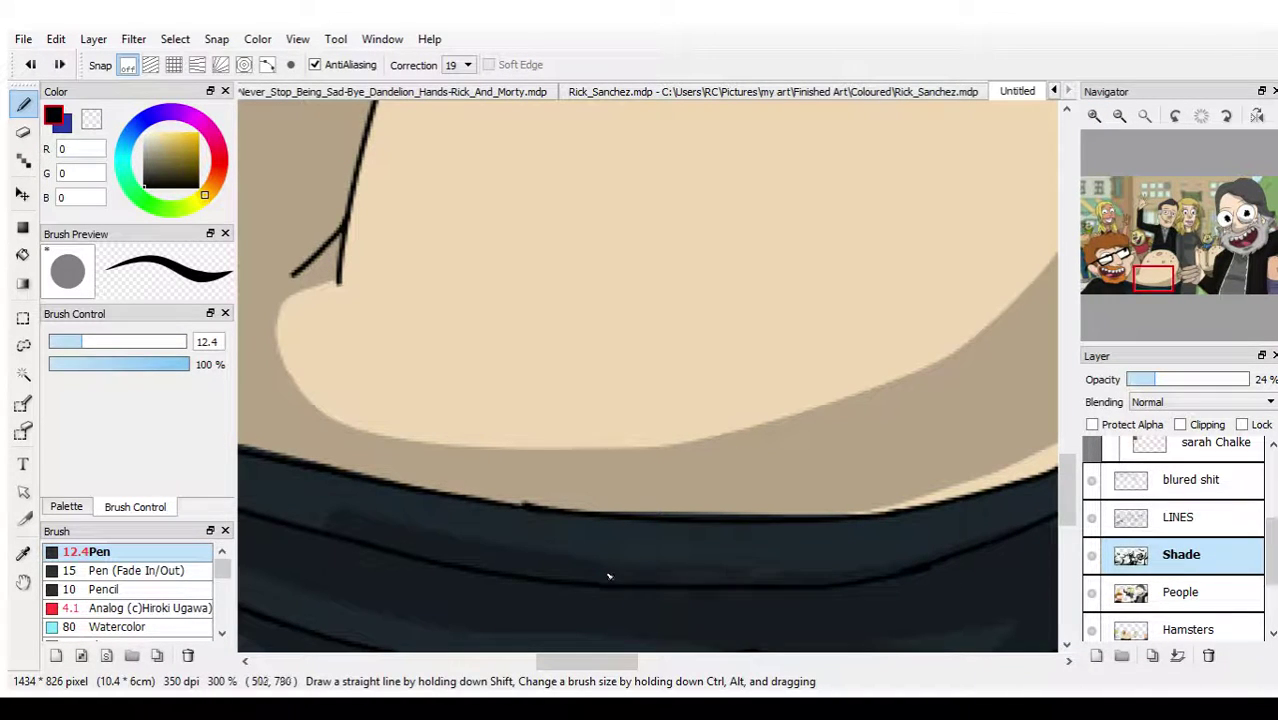
pyautogui.click(1140, 288)
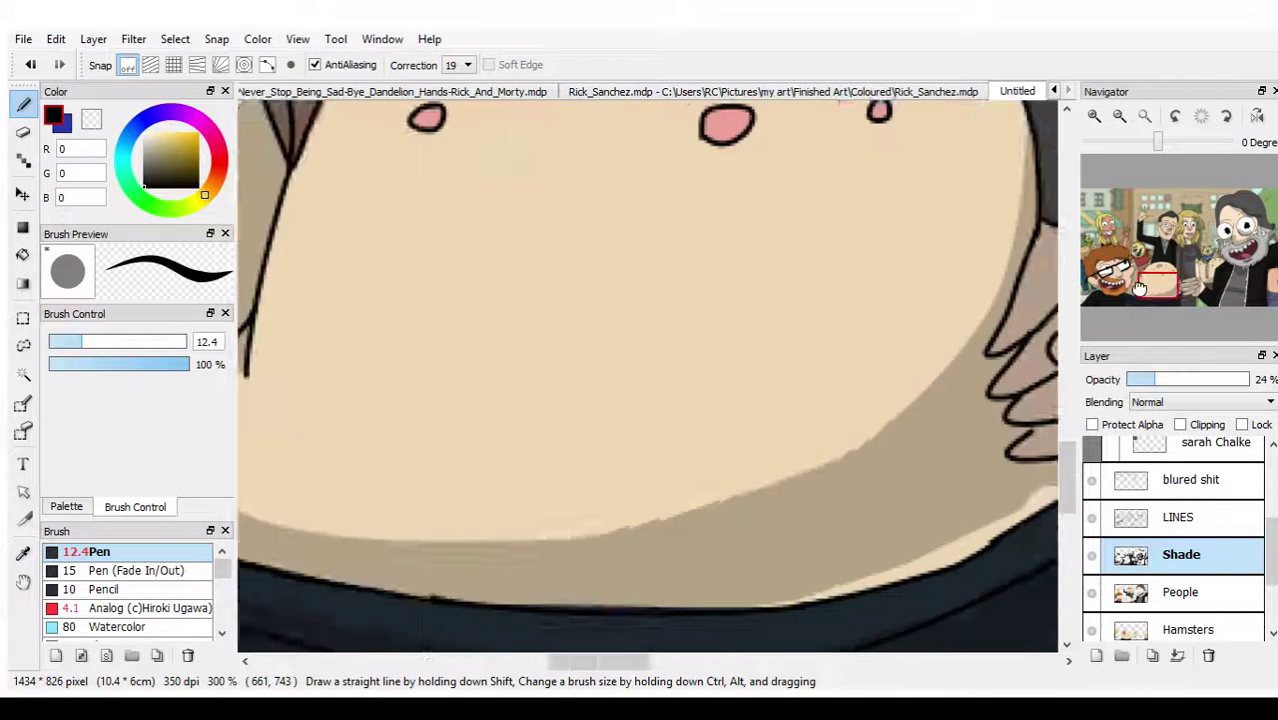
pyautogui.moveTo(1140, 288); pyautogui.dragTo(1128, 301)
pyautogui.moveTo(290, 378); pyautogui.dragTo(611, 490)
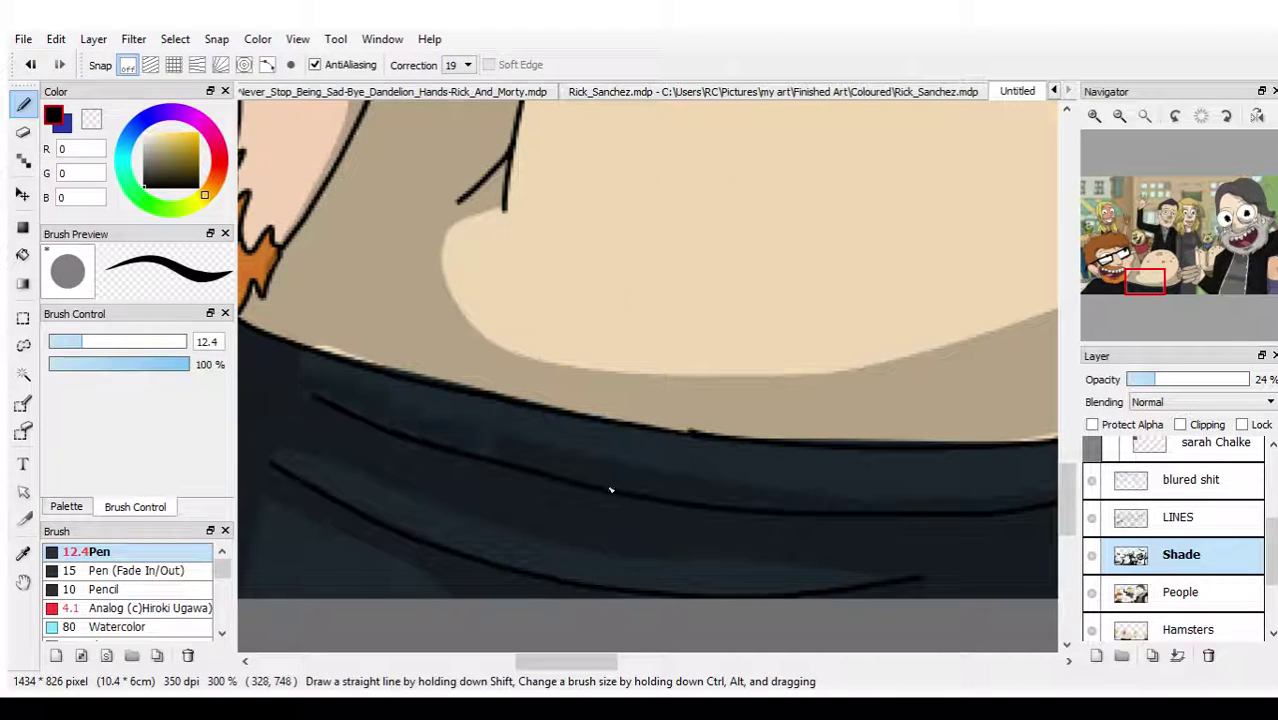
# Step: Paint shade over the light slivers along the belly's lower edge, just above the waistband, up to the gripping hand with the Pen
pyautogui.moveTo(302, 340); pyautogui.dragTo(460, 383)
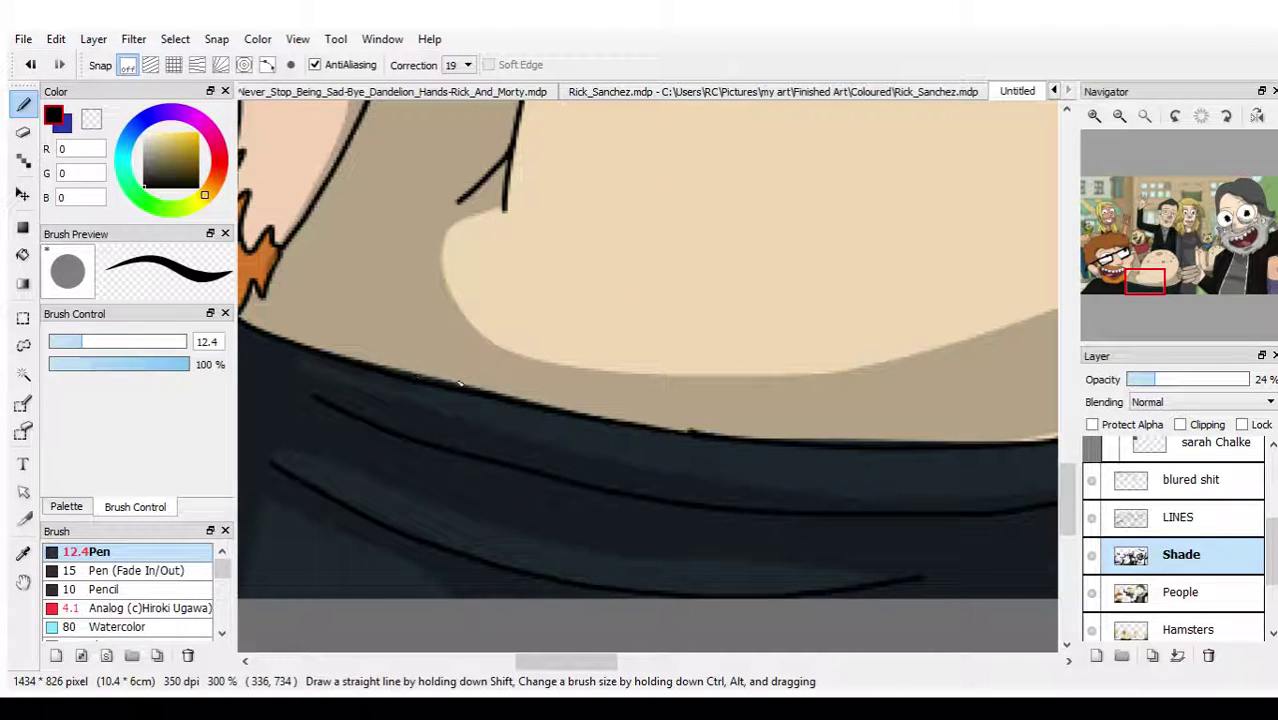
pyautogui.moveTo(302, 345); pyautogui.dragTo(383, 351)
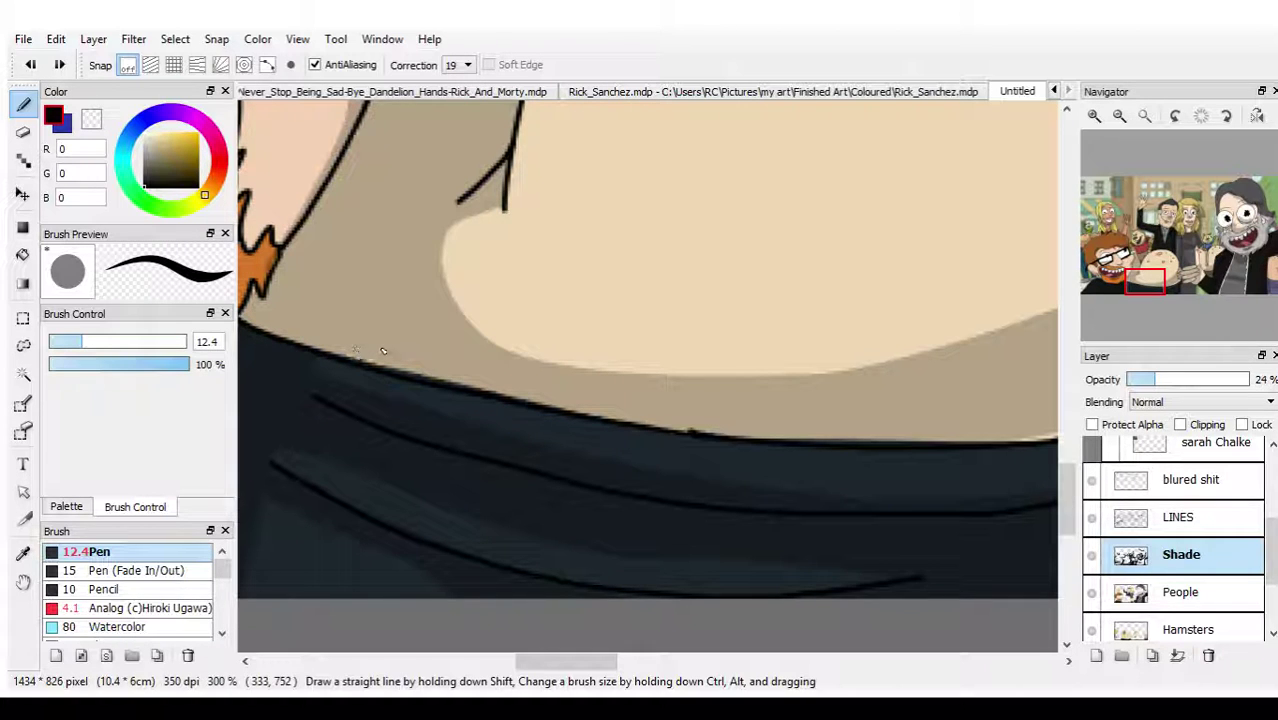
pyautogui.click(1168, 293)
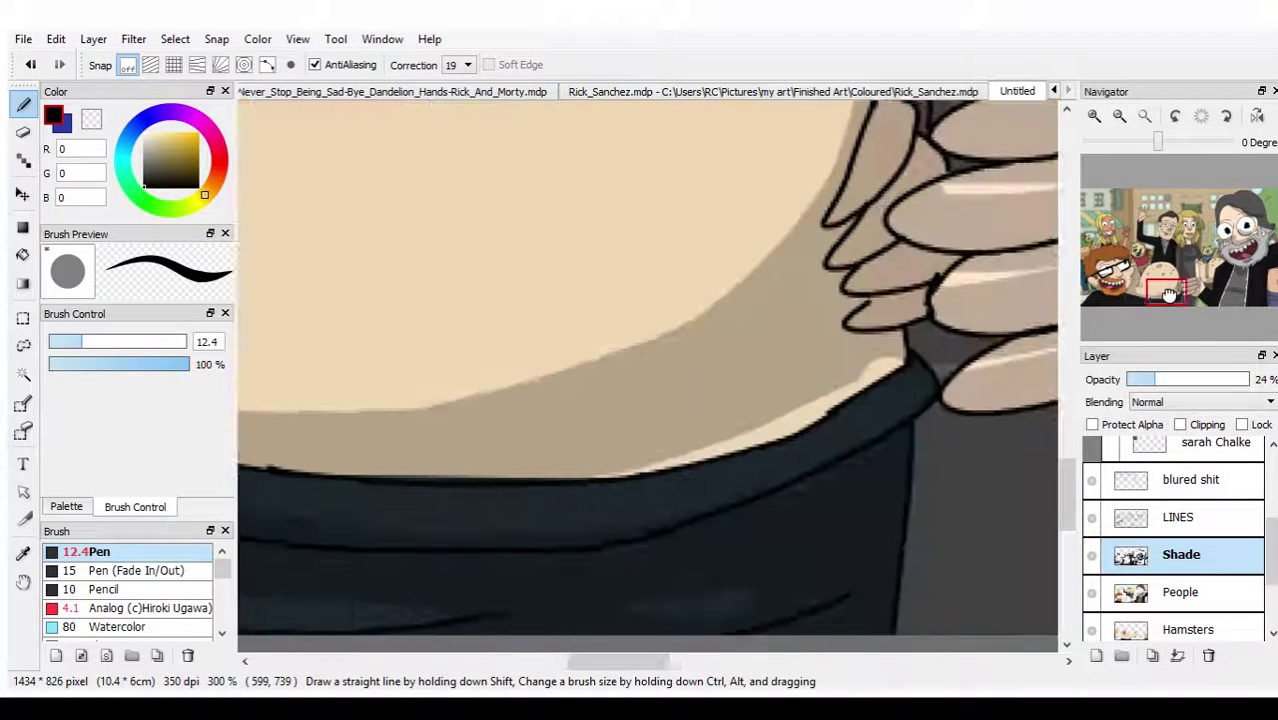
pyautogui.moveTo(1168, 293); pyautogui.dragTo(1175, 291)
pyautogui.moveTo(528, 472); pyautogui.dragTo(716, 413)
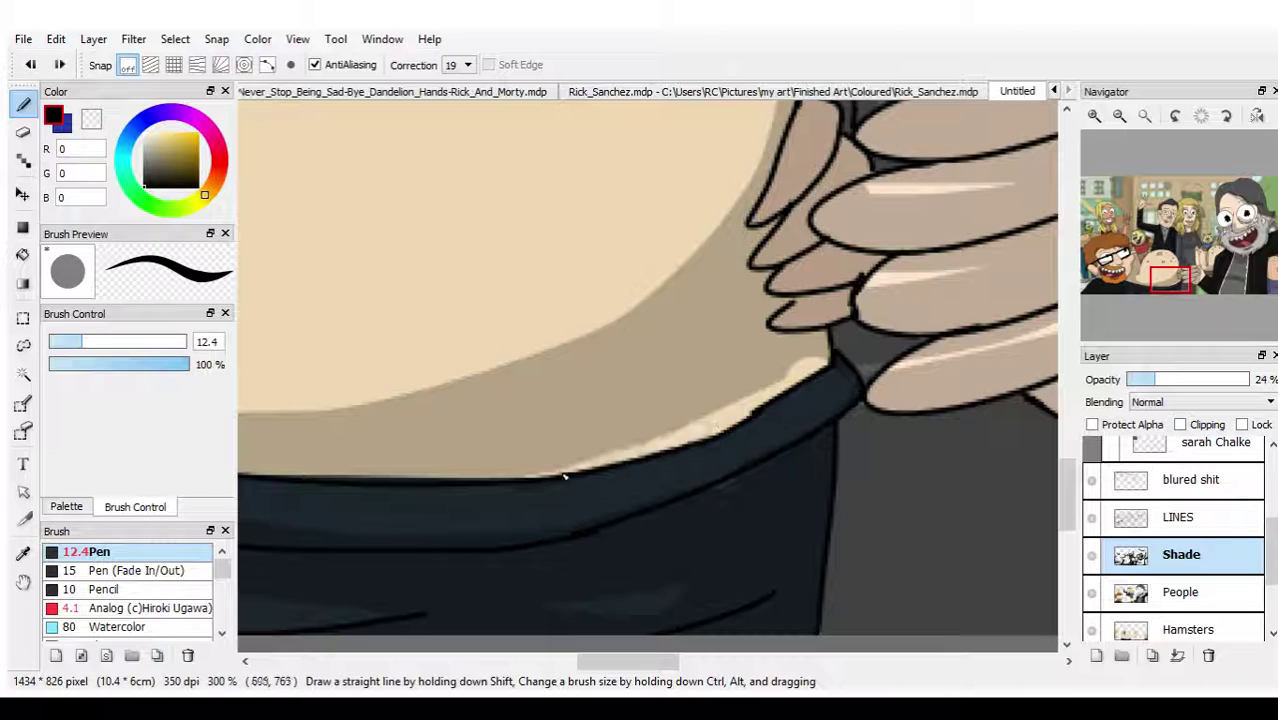
pyautogui.hotkey('ctrl', 'z')
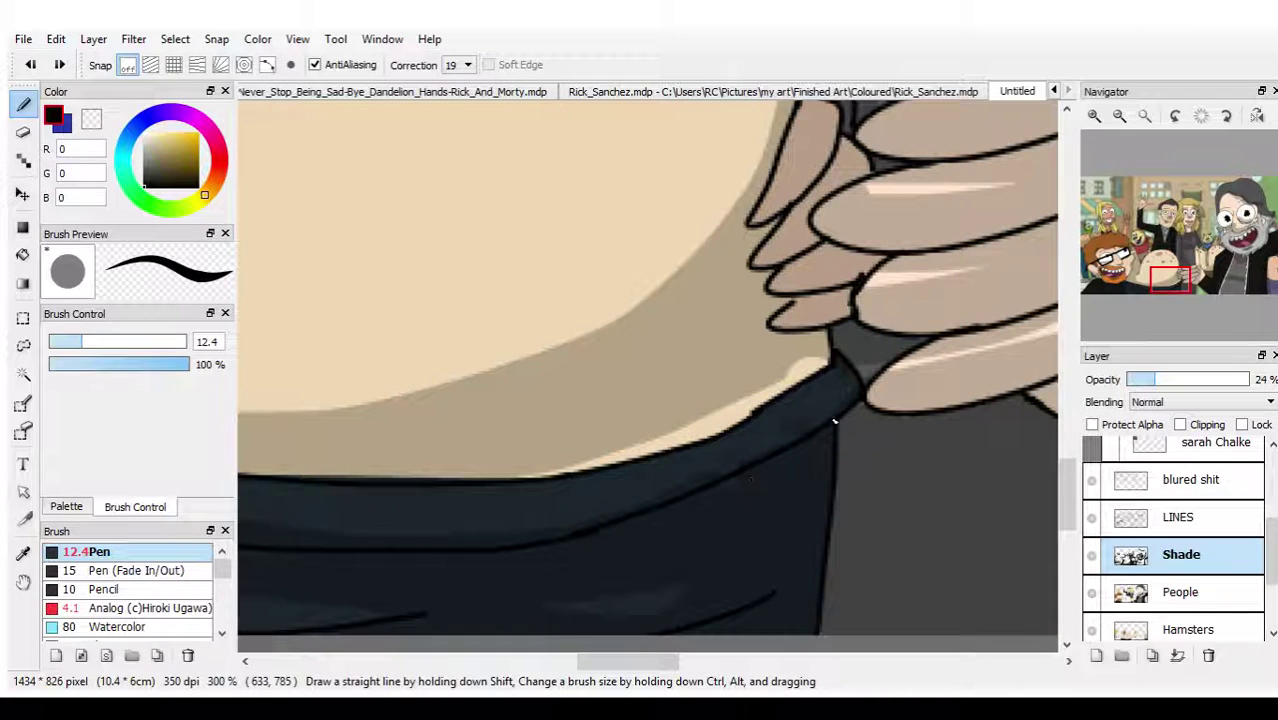
pyautogui.moveTo(838, 352)
pyautogui.mouseDown()
pyautogui.moveTo(727, 415)
pyautogui.moveTo(888, 356)
pyautogui.moveTo(756, 396)
pyautogui.moveTo(840, 350)
pyautogui.mouseUp()
pyautogui.hotkey('ctrl', 'z')
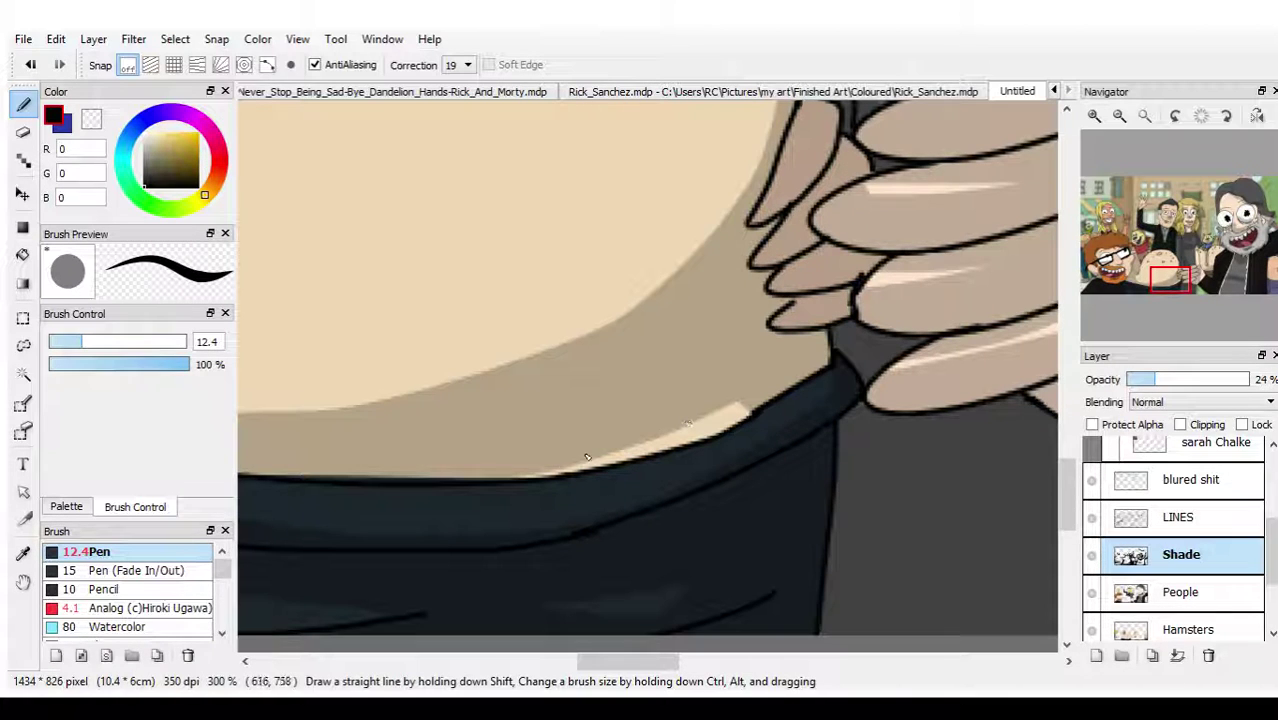
pyautogui.moveTo(528, 470)
pyautogui.mouseDown()
pyautogui.moveTo(731, 397)
pyautogui.moveTo(742, 408)
pyautogui.moveTo(674, 446)
pyautogui.moveTo(560, 463)
pyautogui.moveTo(709, 441)
pyautogui.mouseUp()
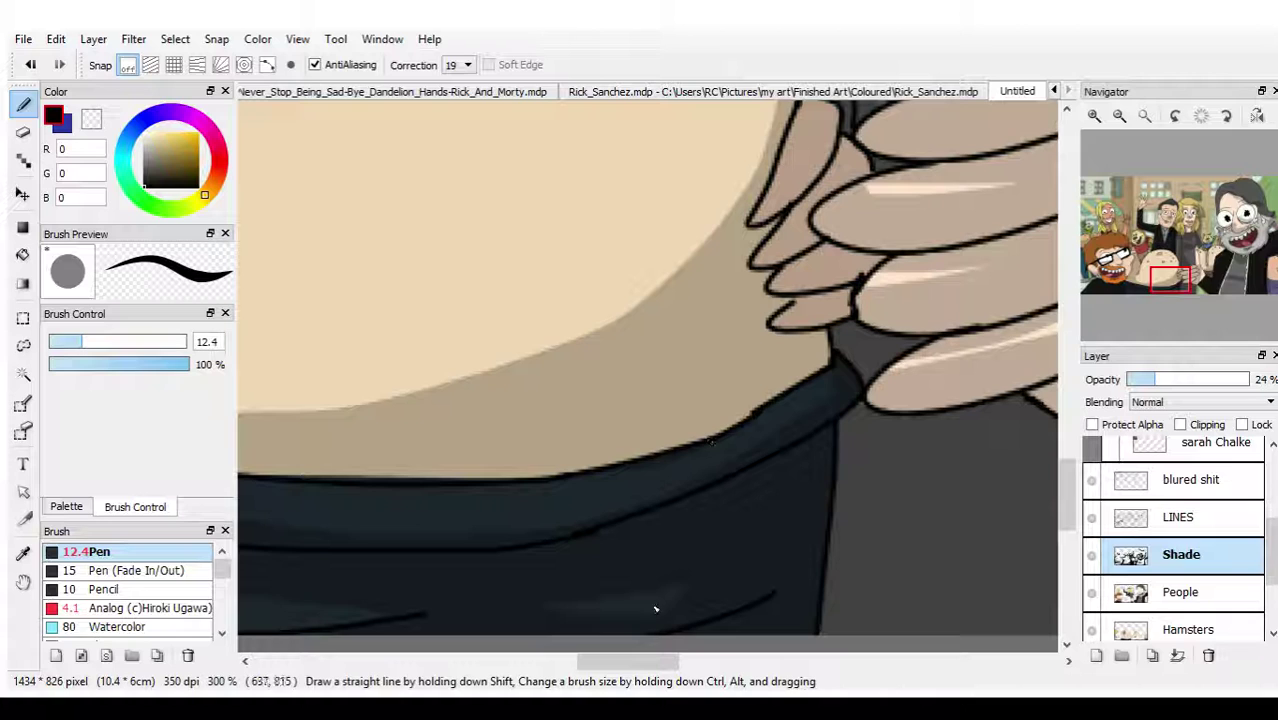
# Step: Erase light areas into the trouser folds below the waistband near the hand at size 9.1 and touch up the crease shade with the Pen
pyautogui.click(24, 128)
pyautogui.moveTo(90, 342); pyautogui.dragTo(72, 342)
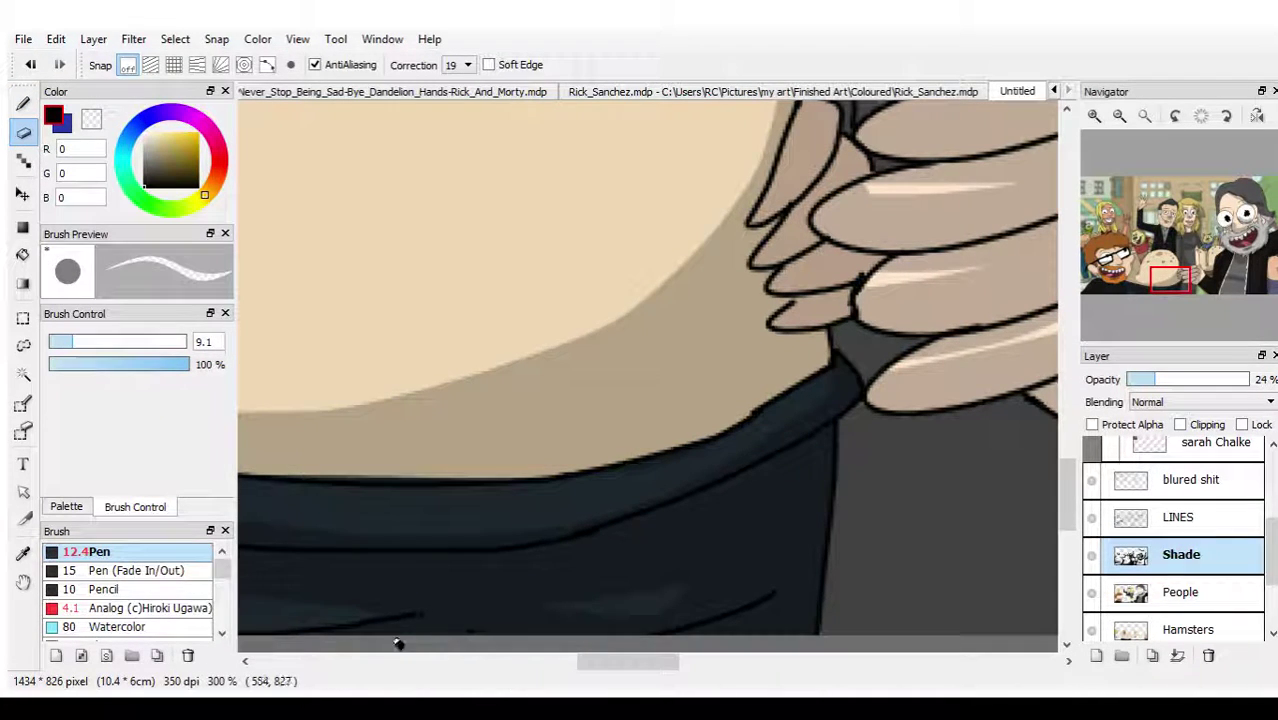
pyautogui.moveTo(579, 593)
pyautogui.mouseDown()
pyautogui.moveTo(752, 557)
pyautogui.moveTo(647, 624)
pyautogui.moveTo(455, 663)
pyautogui.moveTo(700, 562)
pyautogui.moveTo(516, 643)
pyautogui.moveTo(502, 639)
pyautogui.moveTo(697, 560)
pyautogui.moveTo(574, 603)
pyautogui.moveTo(282, 586)
pyautogui.moveTo(227, 603)
pyautogui.moveTo(556, 587)
pyautogui.moveTo(481, 585)
pyautogui.mouseUp()
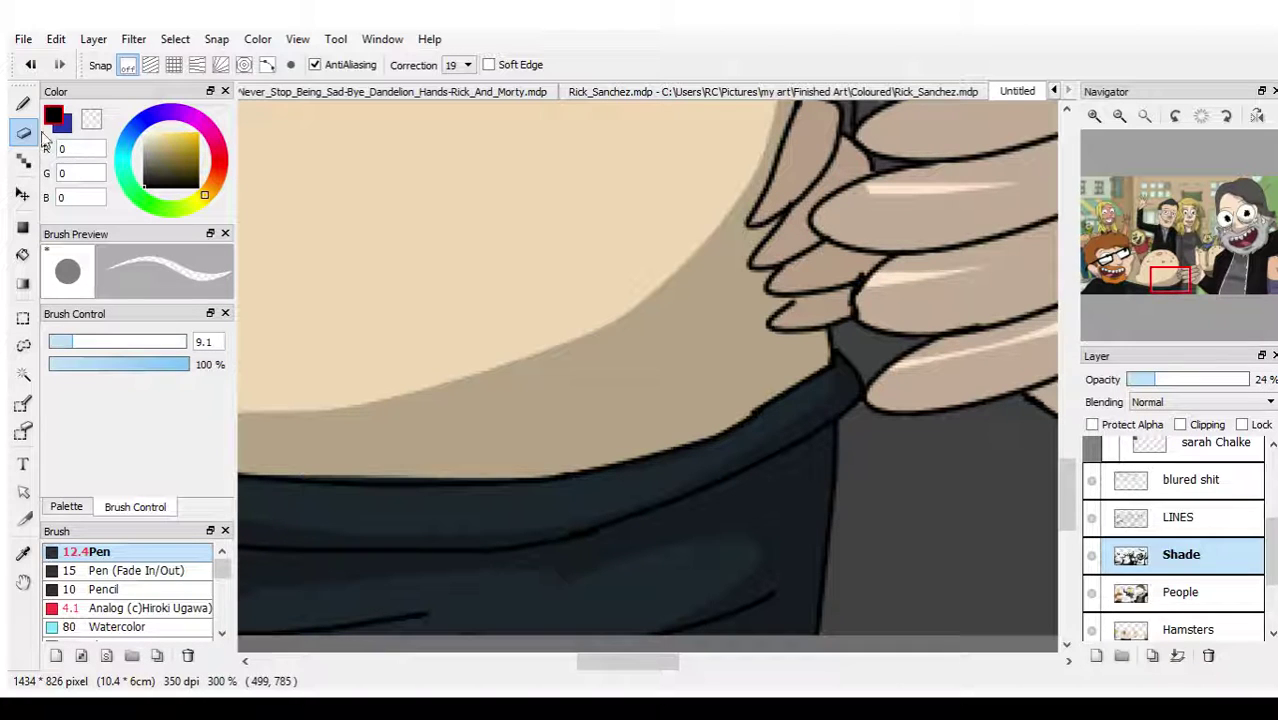
pyautogui.click(24, 103)
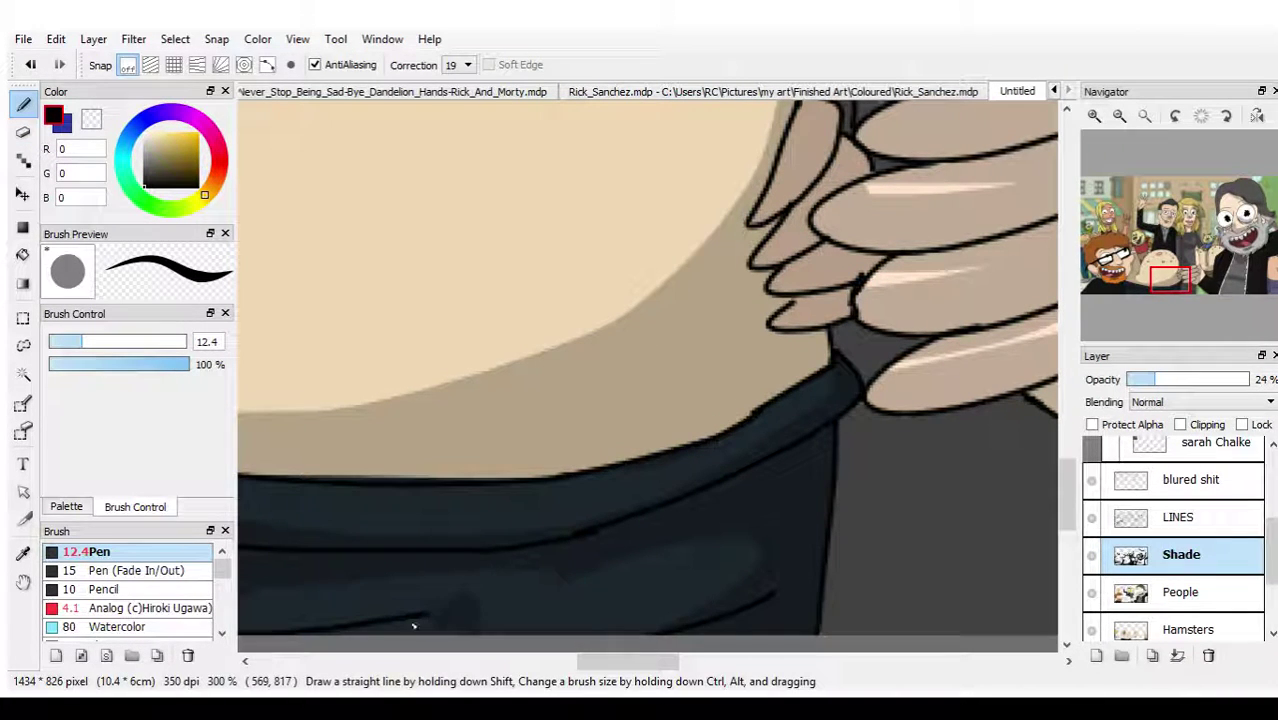
pyautogui.click(24, 131)
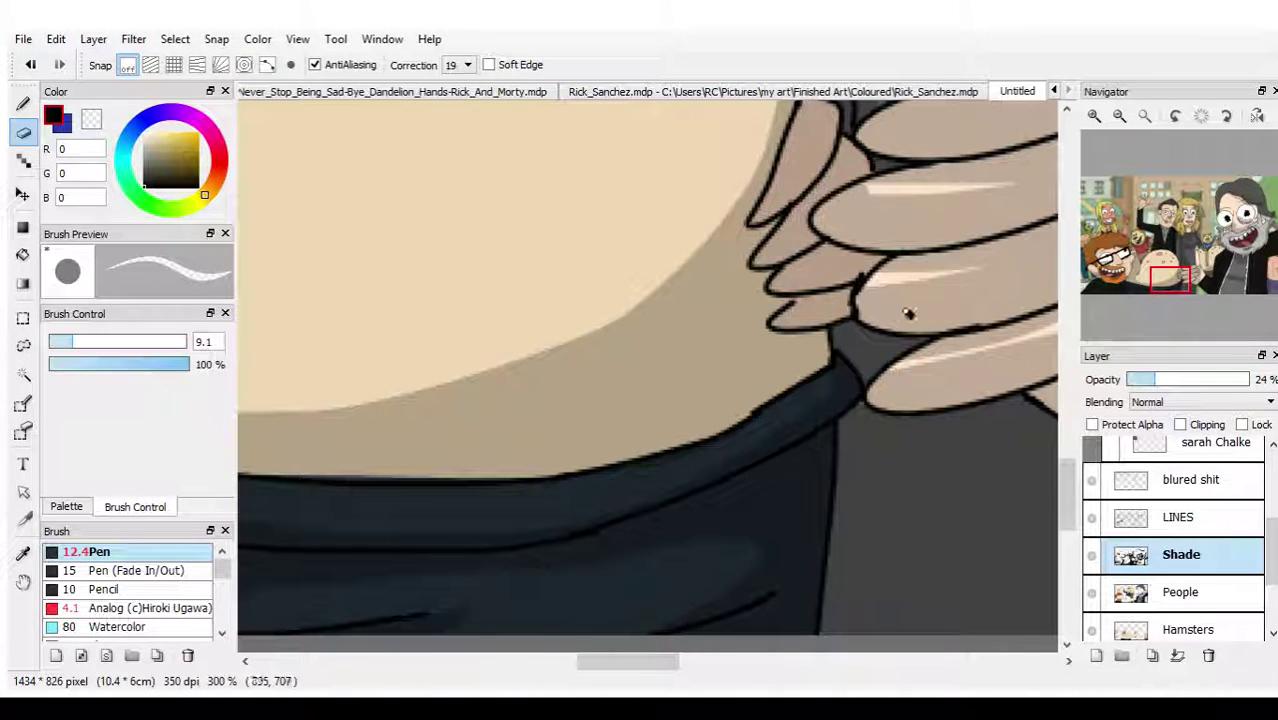
pyautogui.moveTo(1172, 280)
pyautogui.mouseDown()
pyautogui.moveTo(1193, 288)
pyautogui.moveTo(1193, 276)
pyautogui.mouseUp()
pyautogui.moveTo(391, 465)
pyautogui.mouseDown()
pyautogui.moveTo(596, 433)
pyautogui.moveTo(701, 384)
pyautogui.moveTo(397, 462)
pyautogui.moveTo(436, 436)
pyautogui.moveTo(661, 380)
pyautogui.moveTo(711, 385)
pyautogui.moveTo(695, 405)
pyautogui.moveTo(540, 474)
pyautogui.moveTo(408, 481)
pyautogui.moveTo(499, 464)
pyautogui.moveTo(394, 475)
pyautogui.moveTo(505, 467)
pyautogui.moveTo(585, 434)
pyautogui.mouseUp()
pyautogui.hotkey('ctrl', 'z')
pyautogui.hotkey('ctrl', 'z')
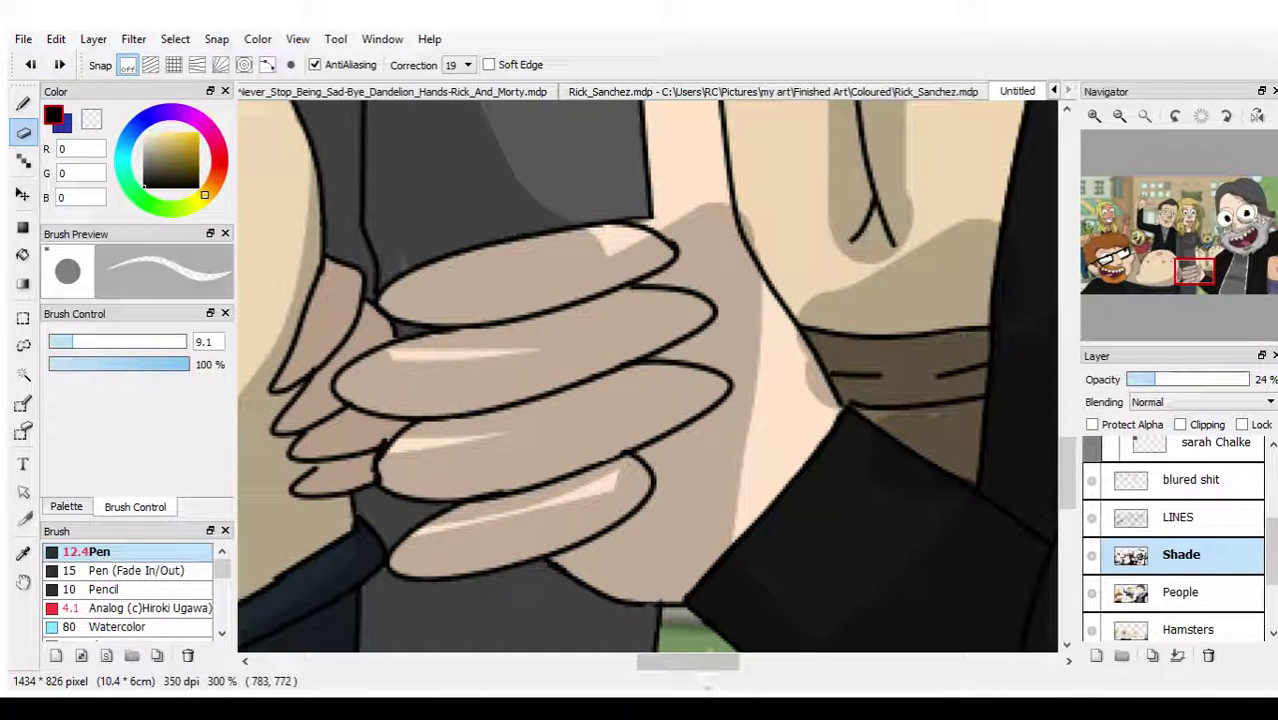